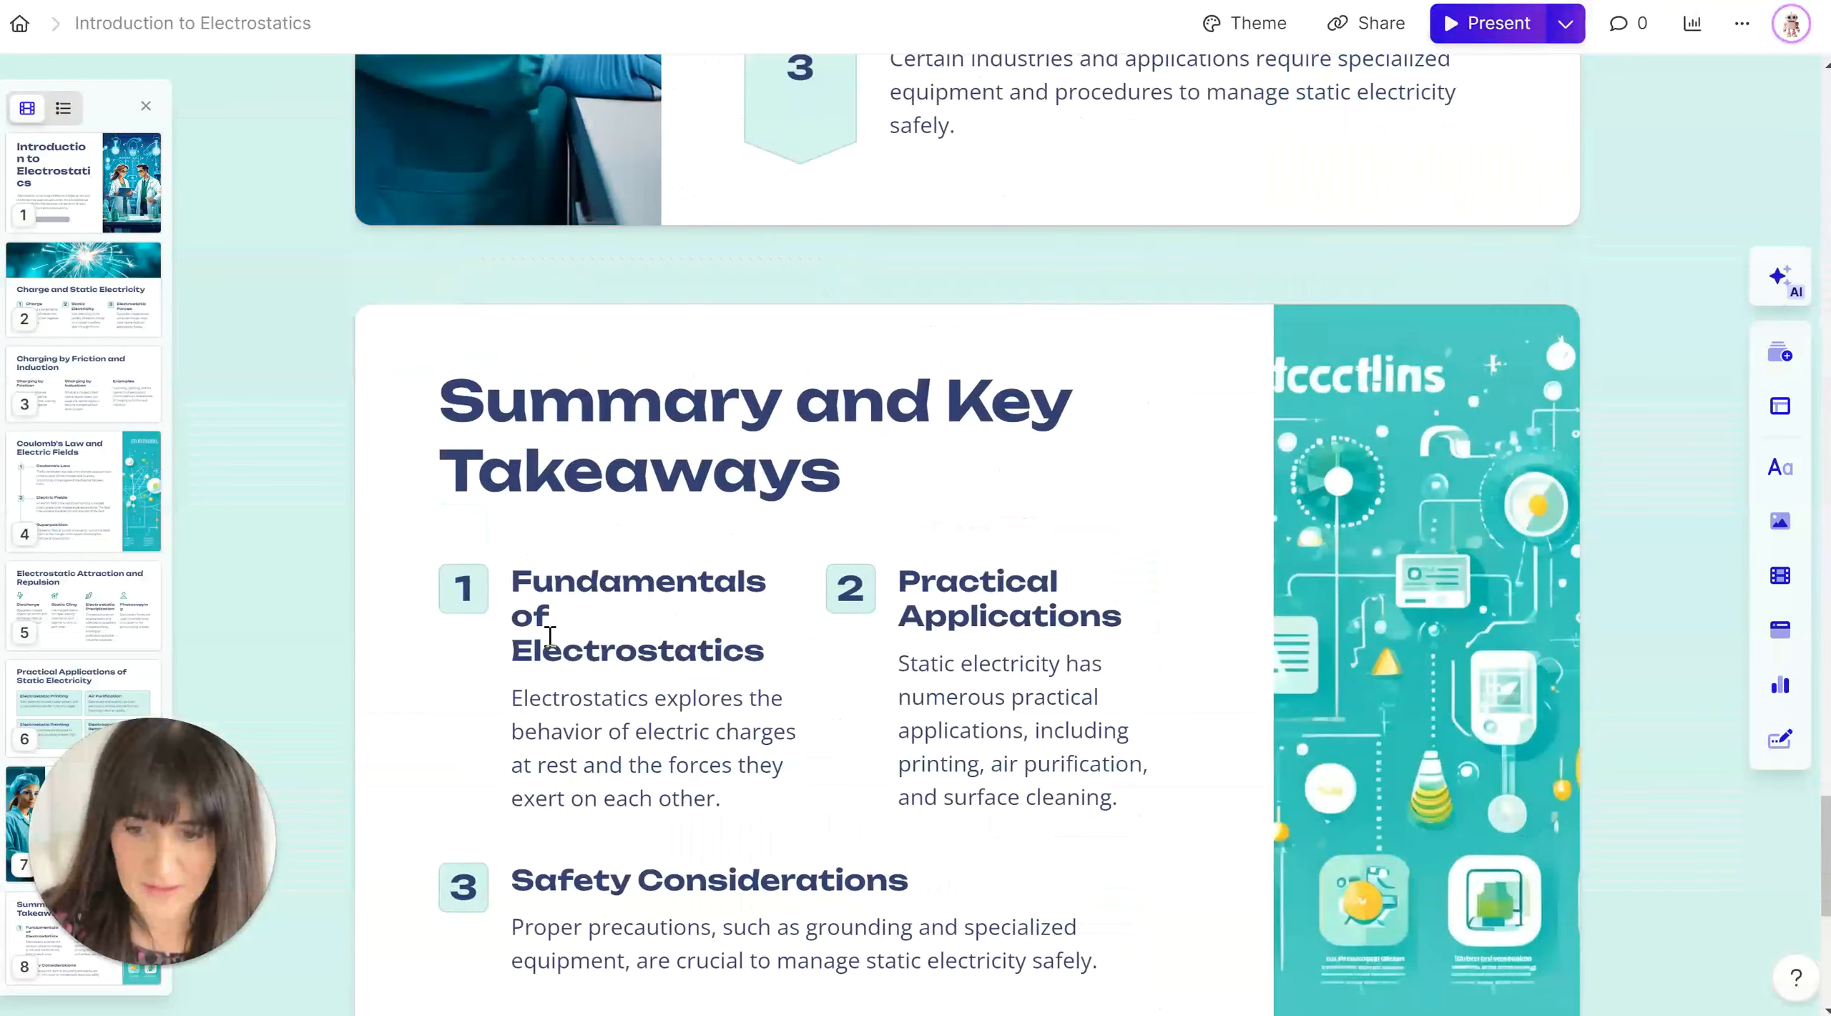
Insert an AI-generated card below the "Practical Applications of Static Electricity" card.
{"action": "scroll", "coordinate": [550, 636], "scroll_direction": "up", "scroll_amount": 8}
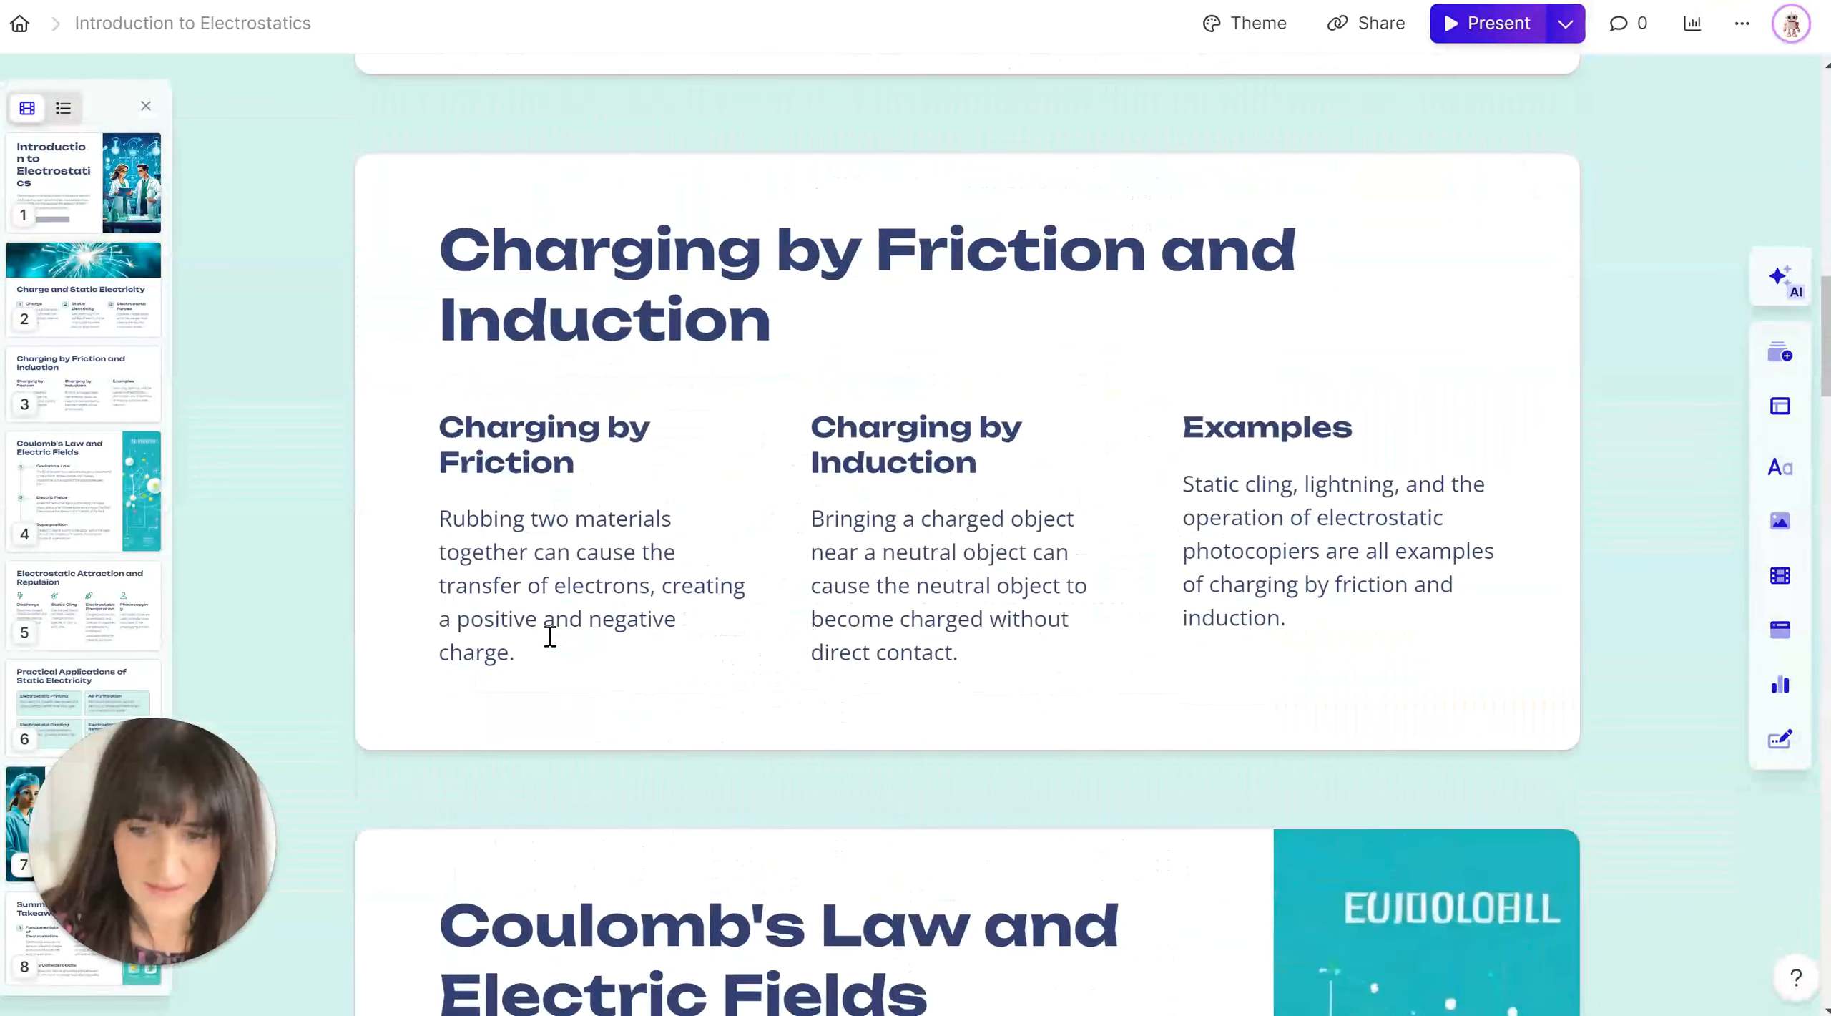
{"action": "scroll", "coordinate": [760, 460], "scroll_direction": "up", "scroll_amount": 2}
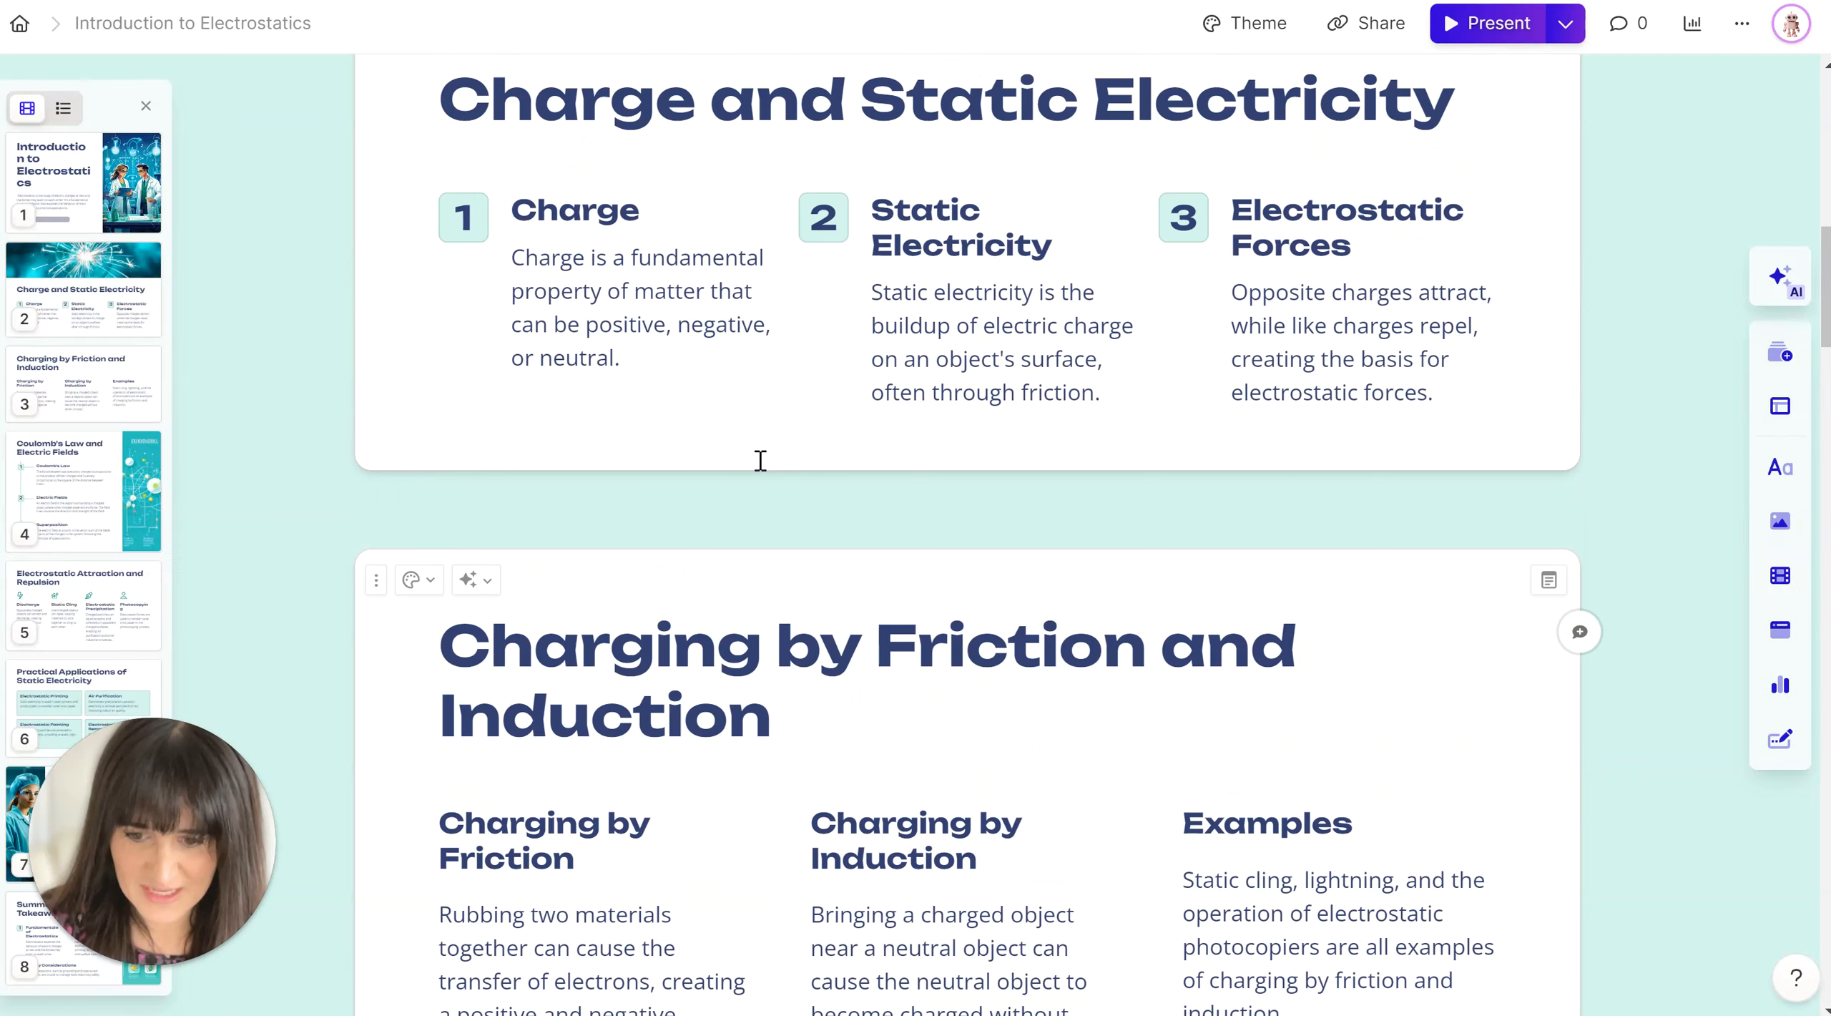
{"action": "scroll", "coordinate": [760, 460], "scroll_direction": "down", "scroll_amount": 2}
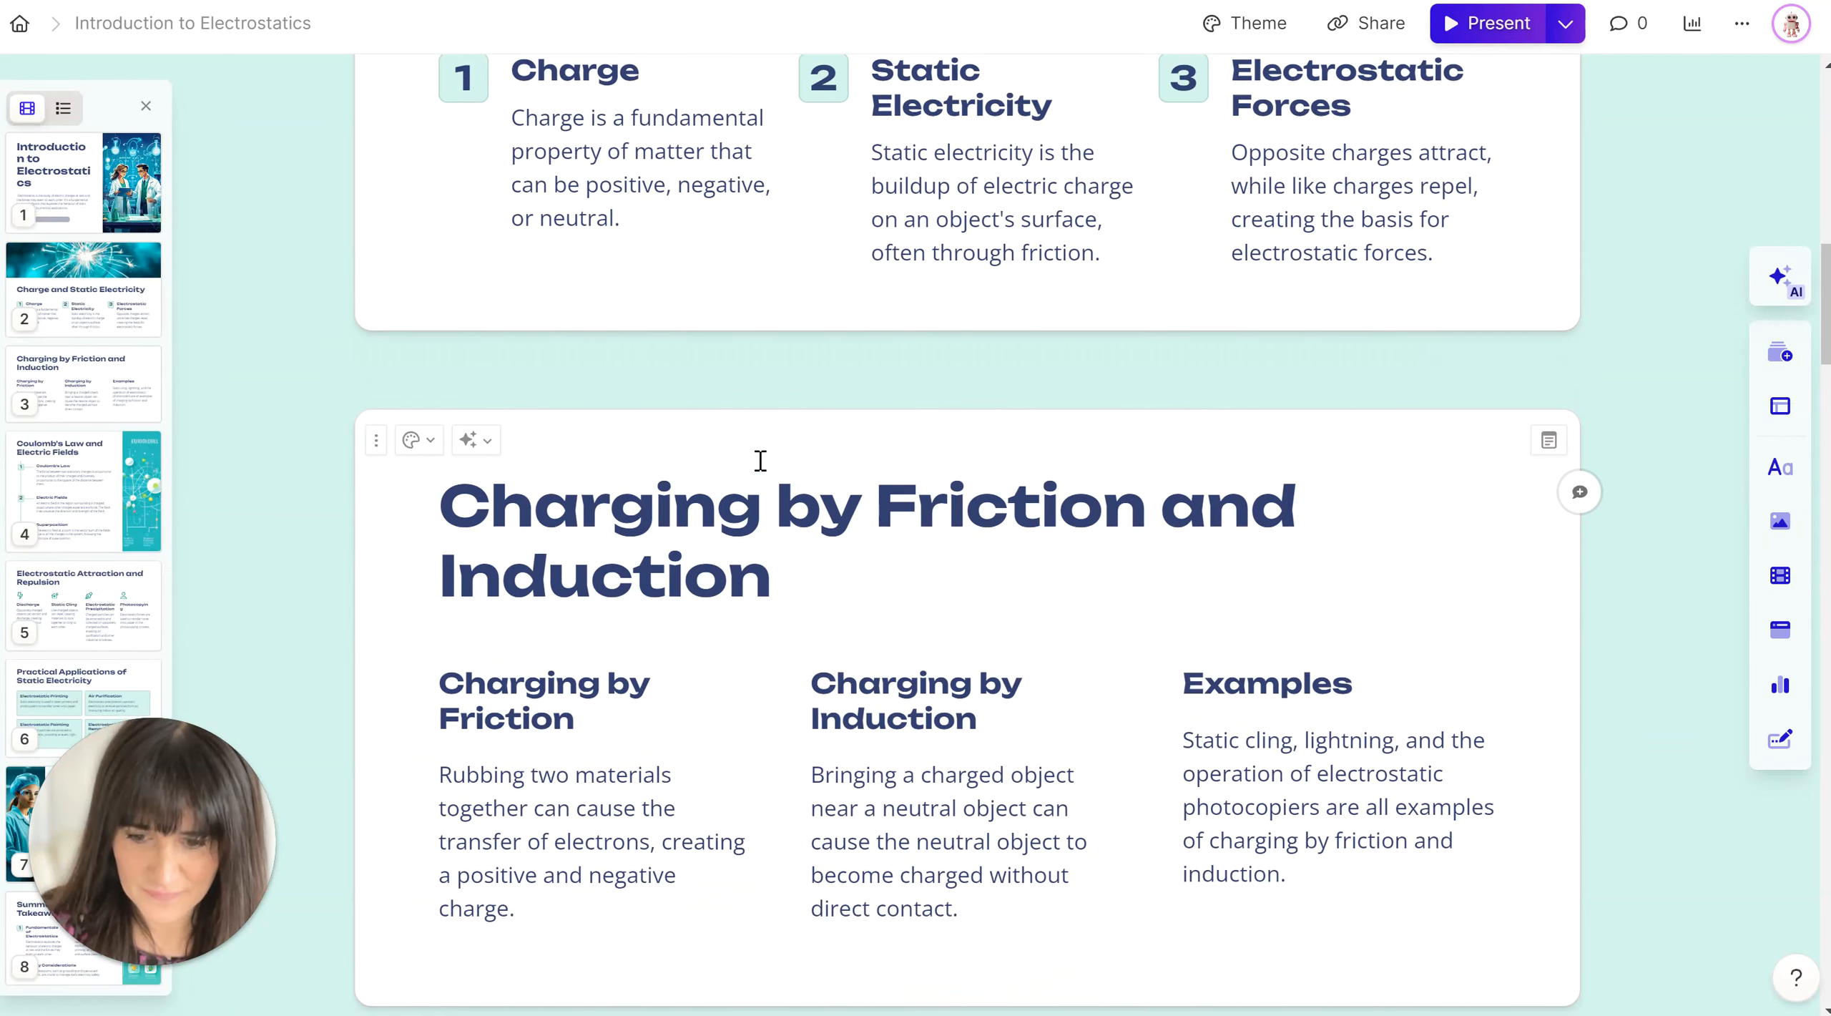
{"action": "scroll", "coordinate": [760, 460], "scroll_direction": "down", "scroll_amount": 20}
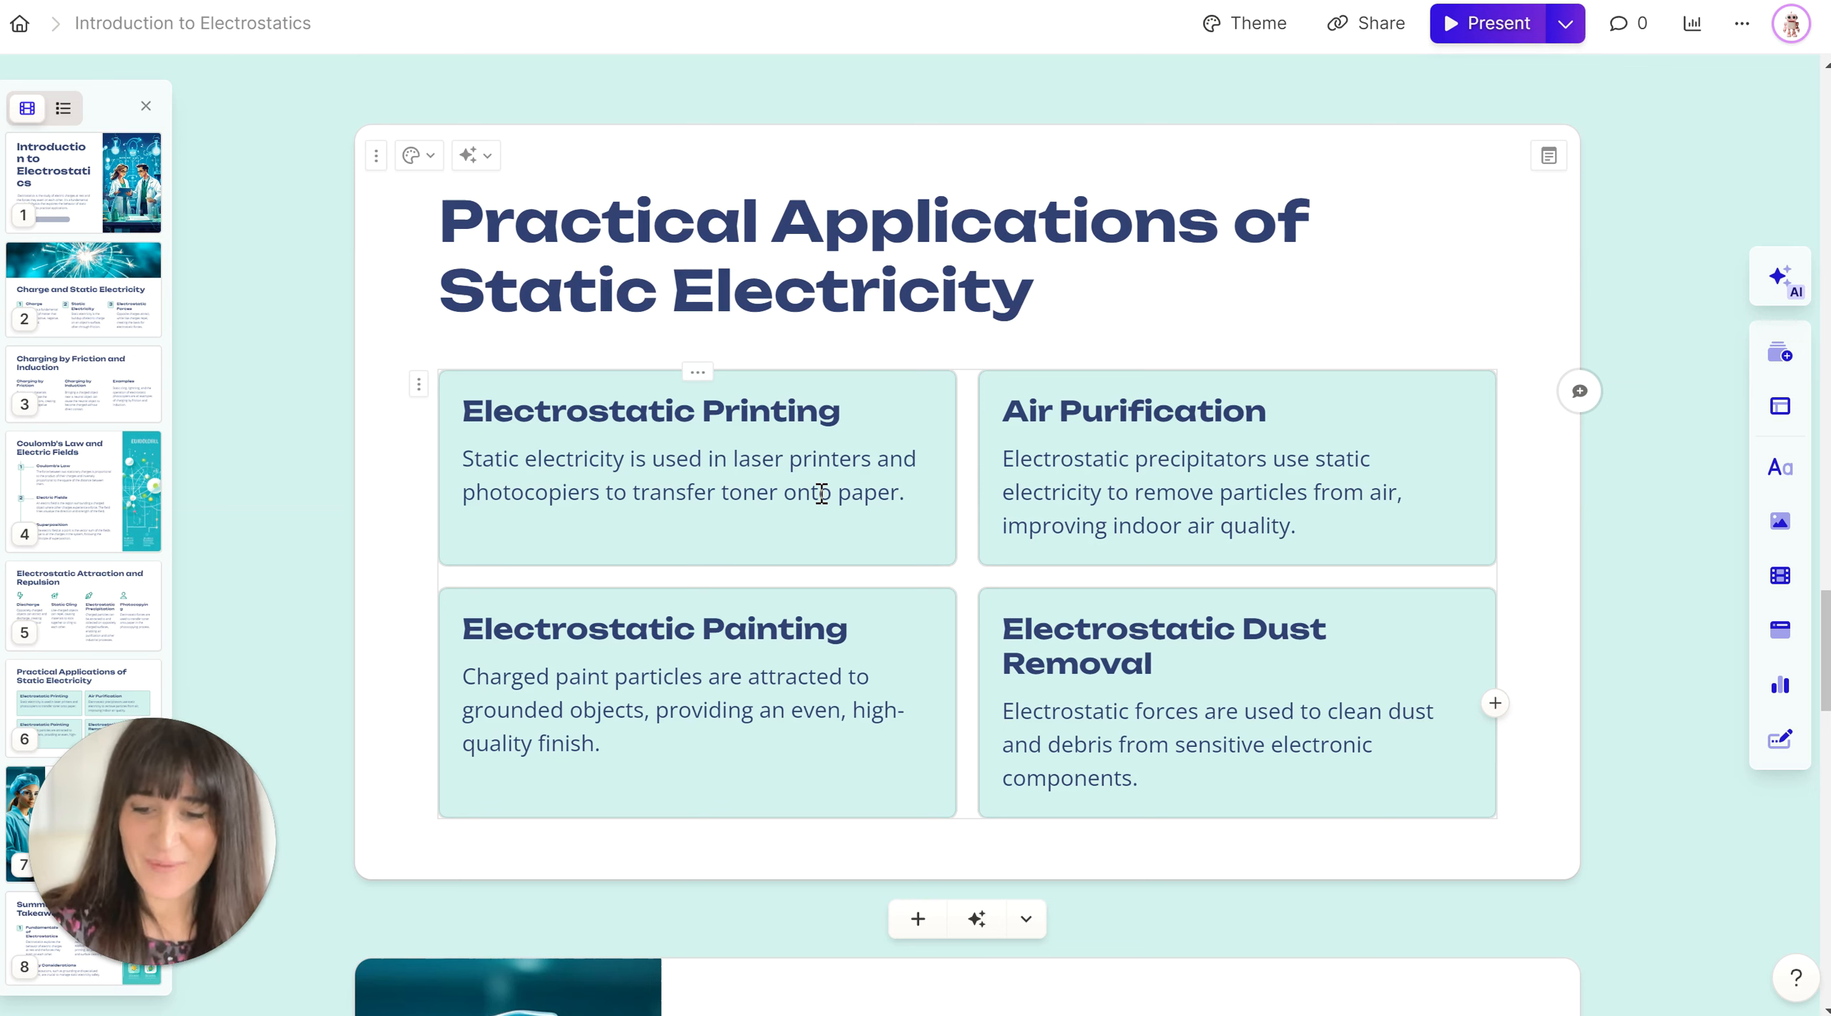
{"action": "left_click", "coordinate": [917, 924]}
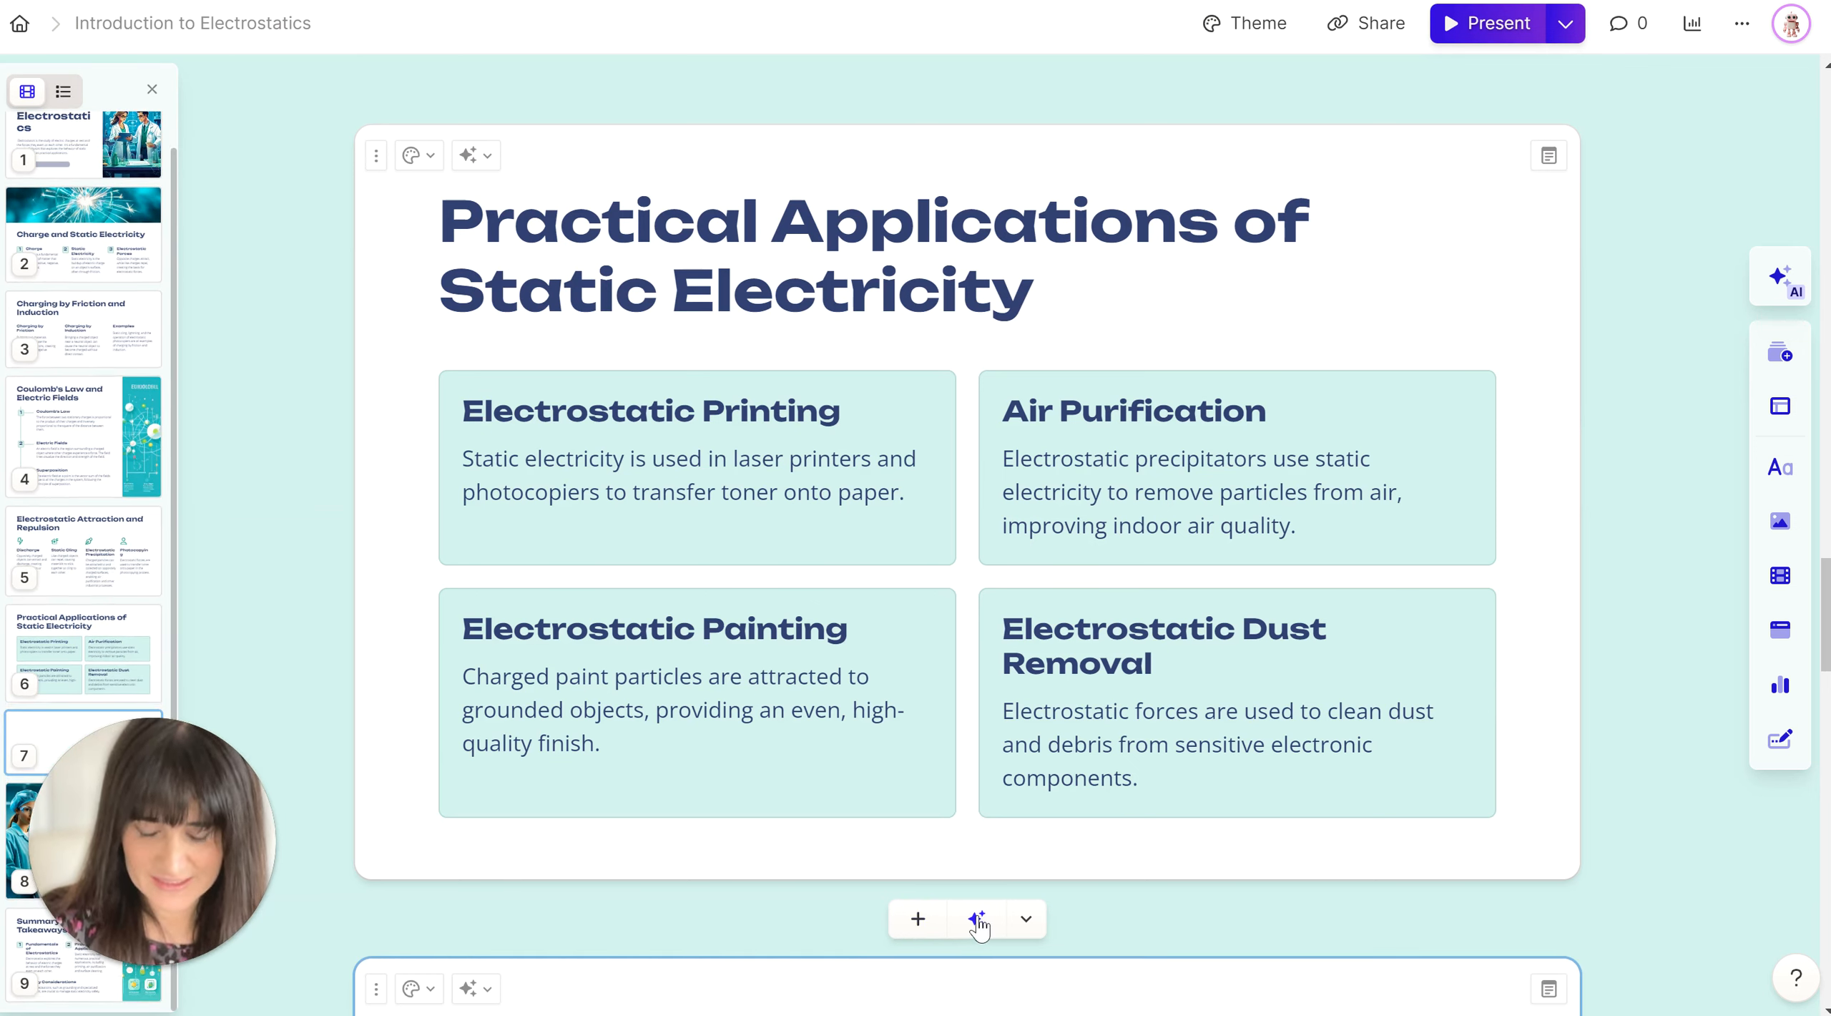
{"action": "scroll", "coordinate": [978, 924], "scroll_direction": "down", "scroll_amount": 2}
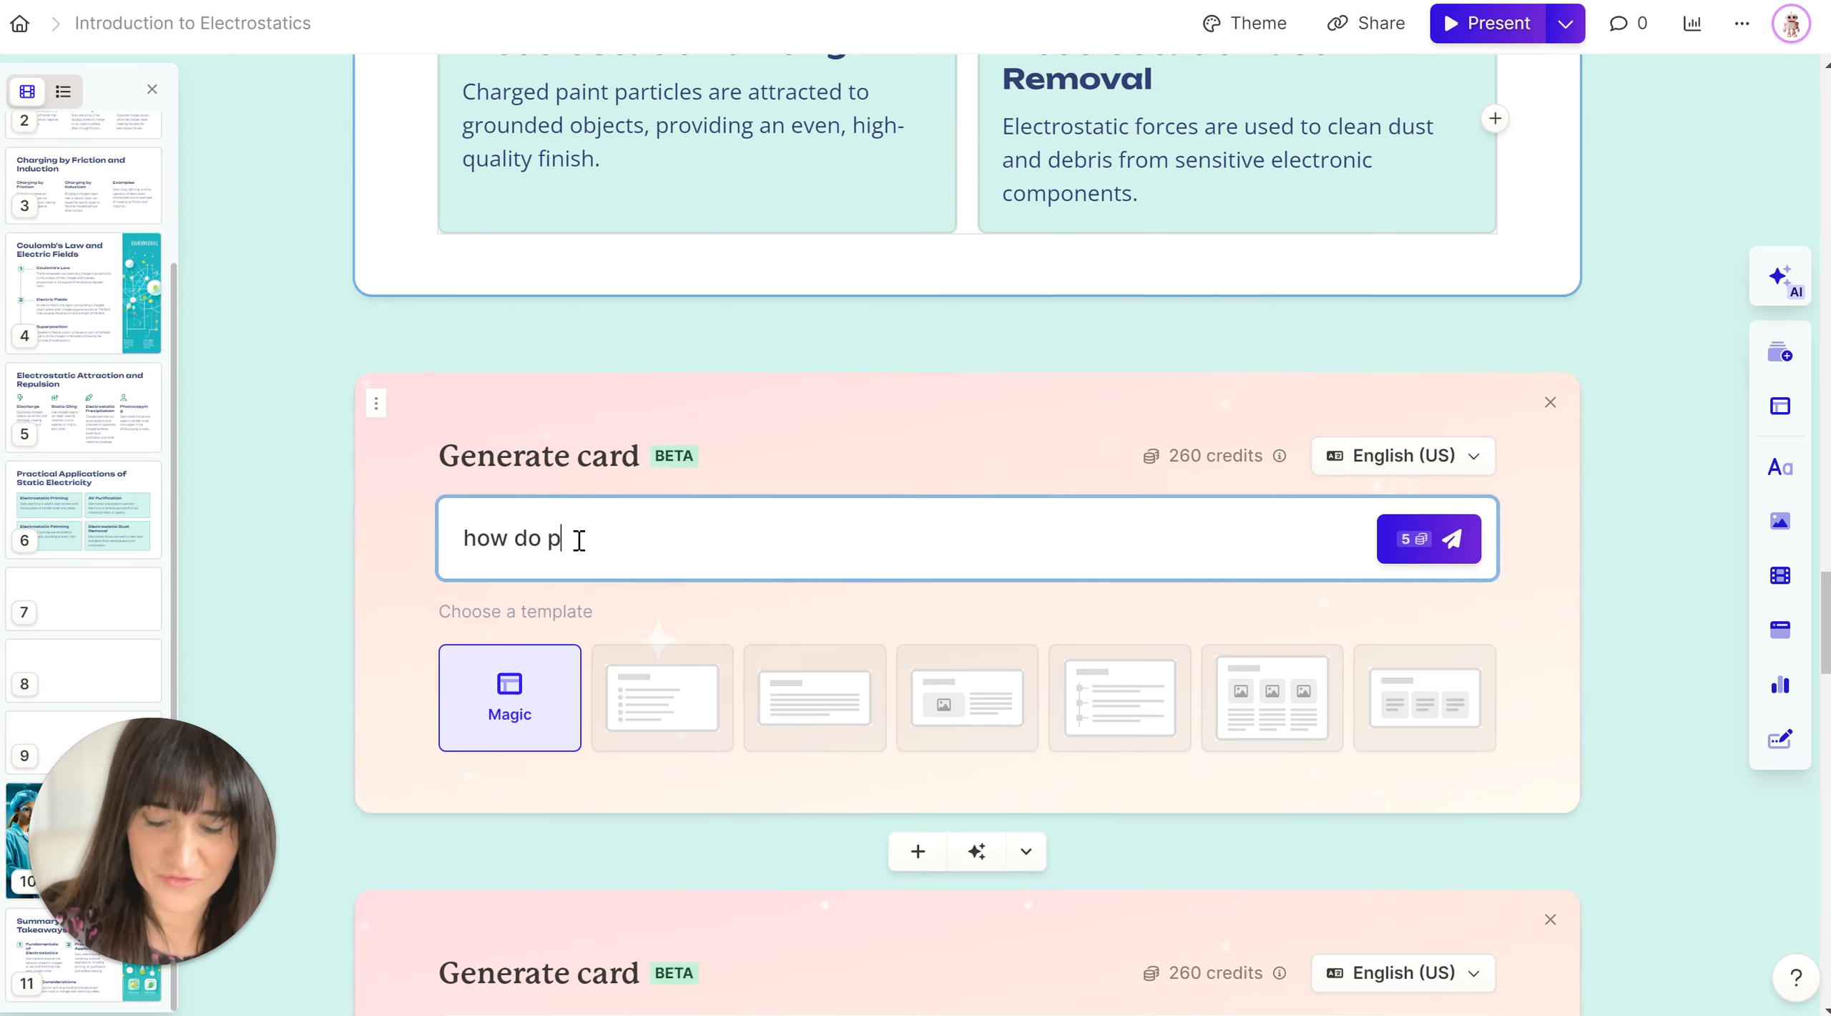
Generate the new card from the prompt "how do photocopiers work using static electricity" with the Two column with image template.
{"action": "type", "text": "hotopiers"}
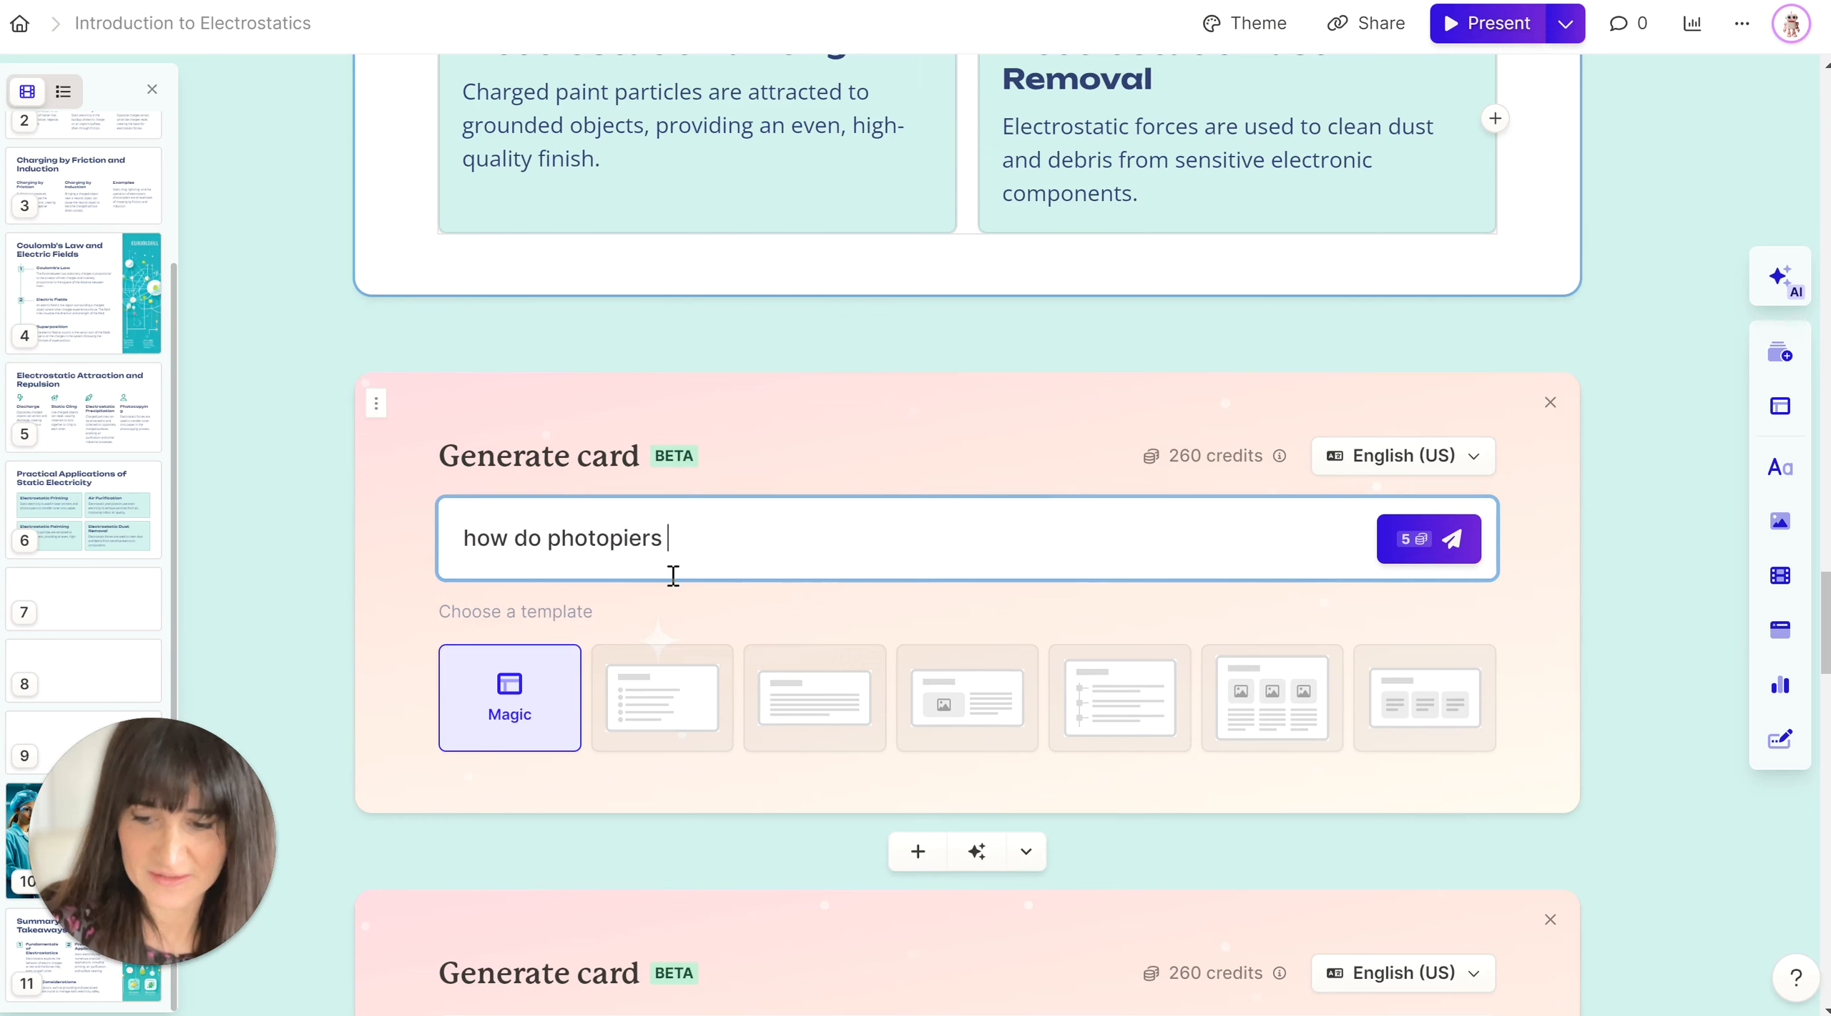
{"action": "key", "text": "BackSpace"}
{"action": "key", "text": "BackSpace"}
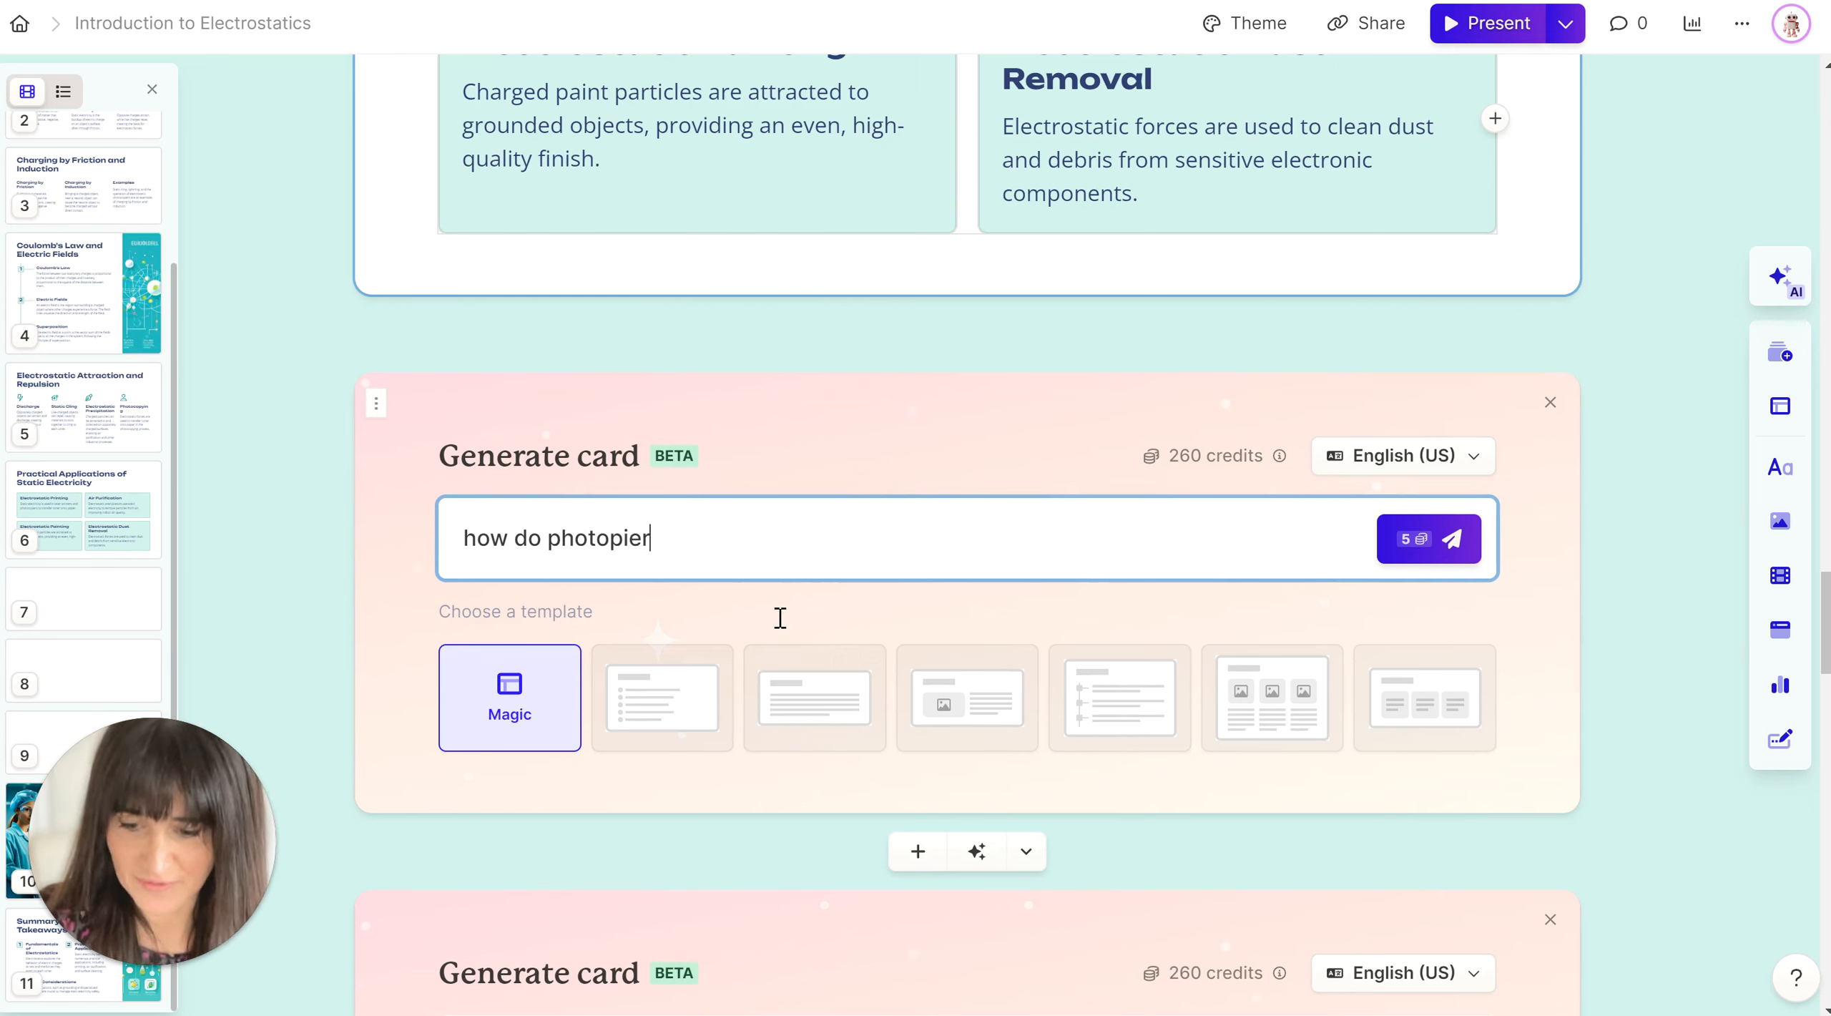
{"action": "key", "text": "BackSpace"}
{"action": "key", "text": "BackSpace"}
{"action": "key", "text": "BackSpace"}
{"action": "key", "text": "BackSpace"}
{"action": "key", "text": "BackSpace"}
{"action": "key", "text": "BackSpace"}
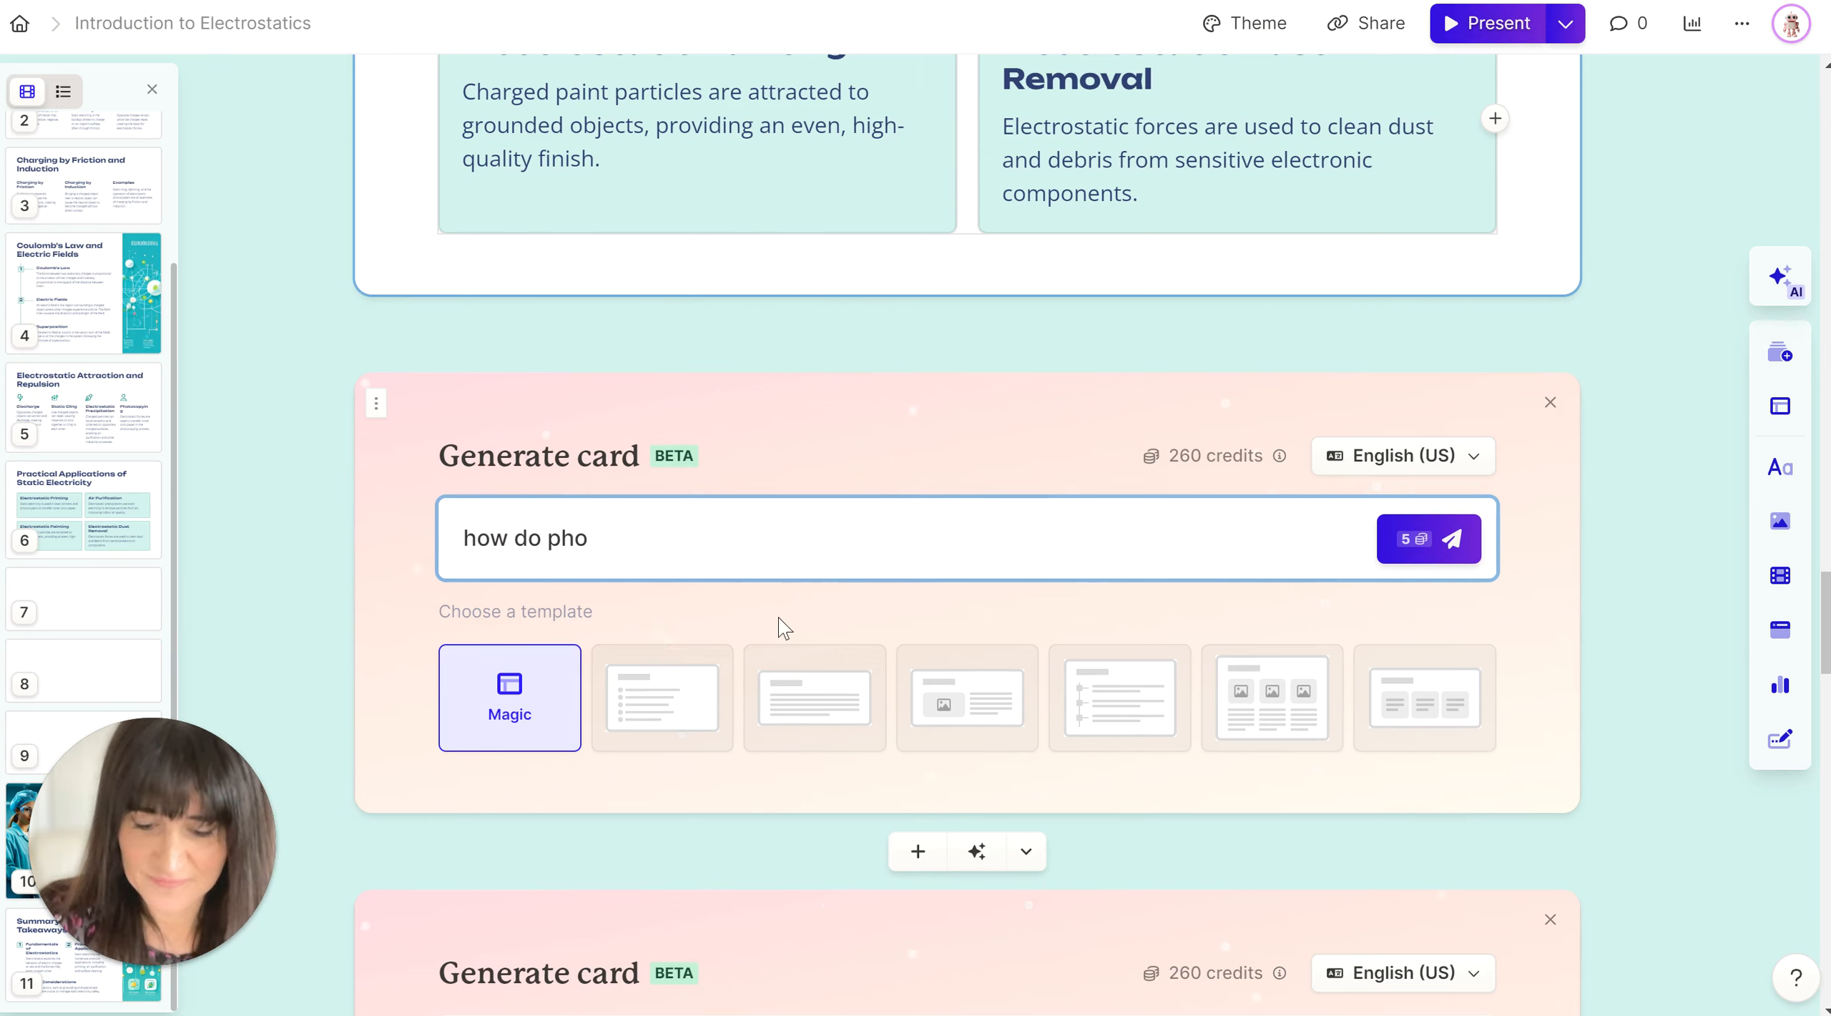
{"action": "type", "text": "tocp"}
{"action": "key", "text": "BackSpace"}
{"action": "key", "text": "BackSpace"}
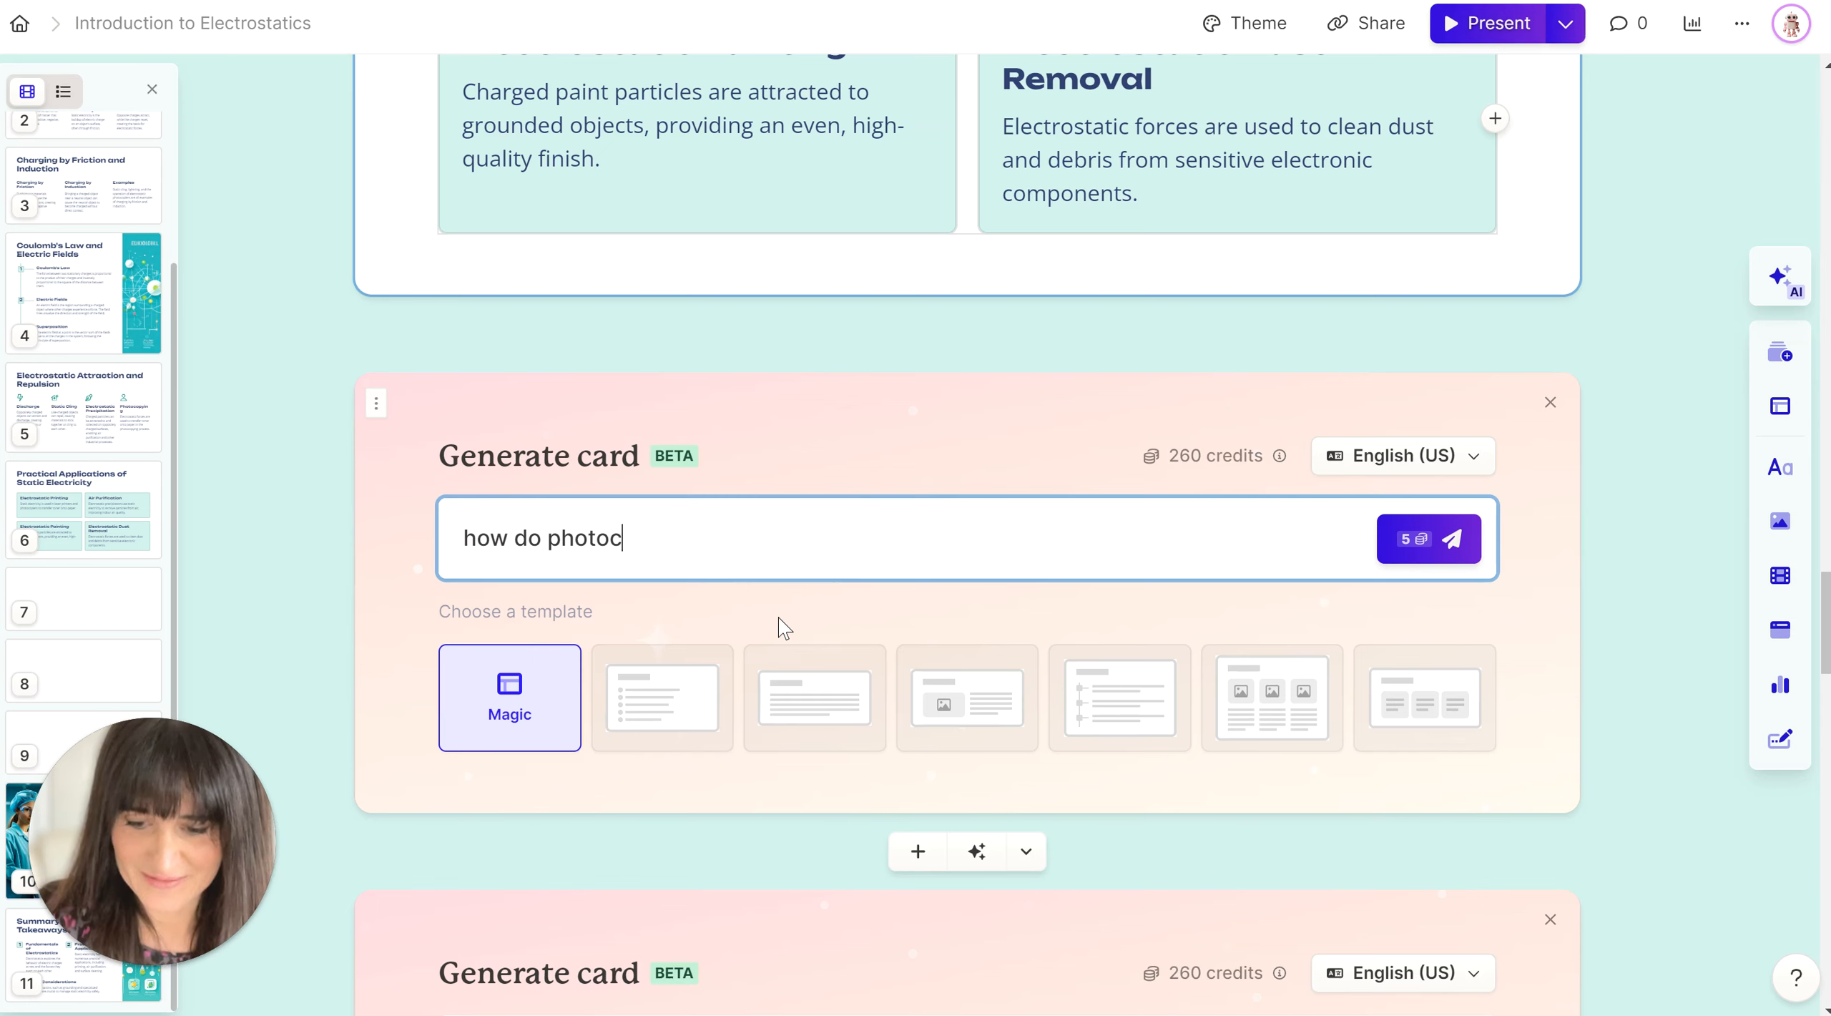
{"action": "type", "text": "cop"}
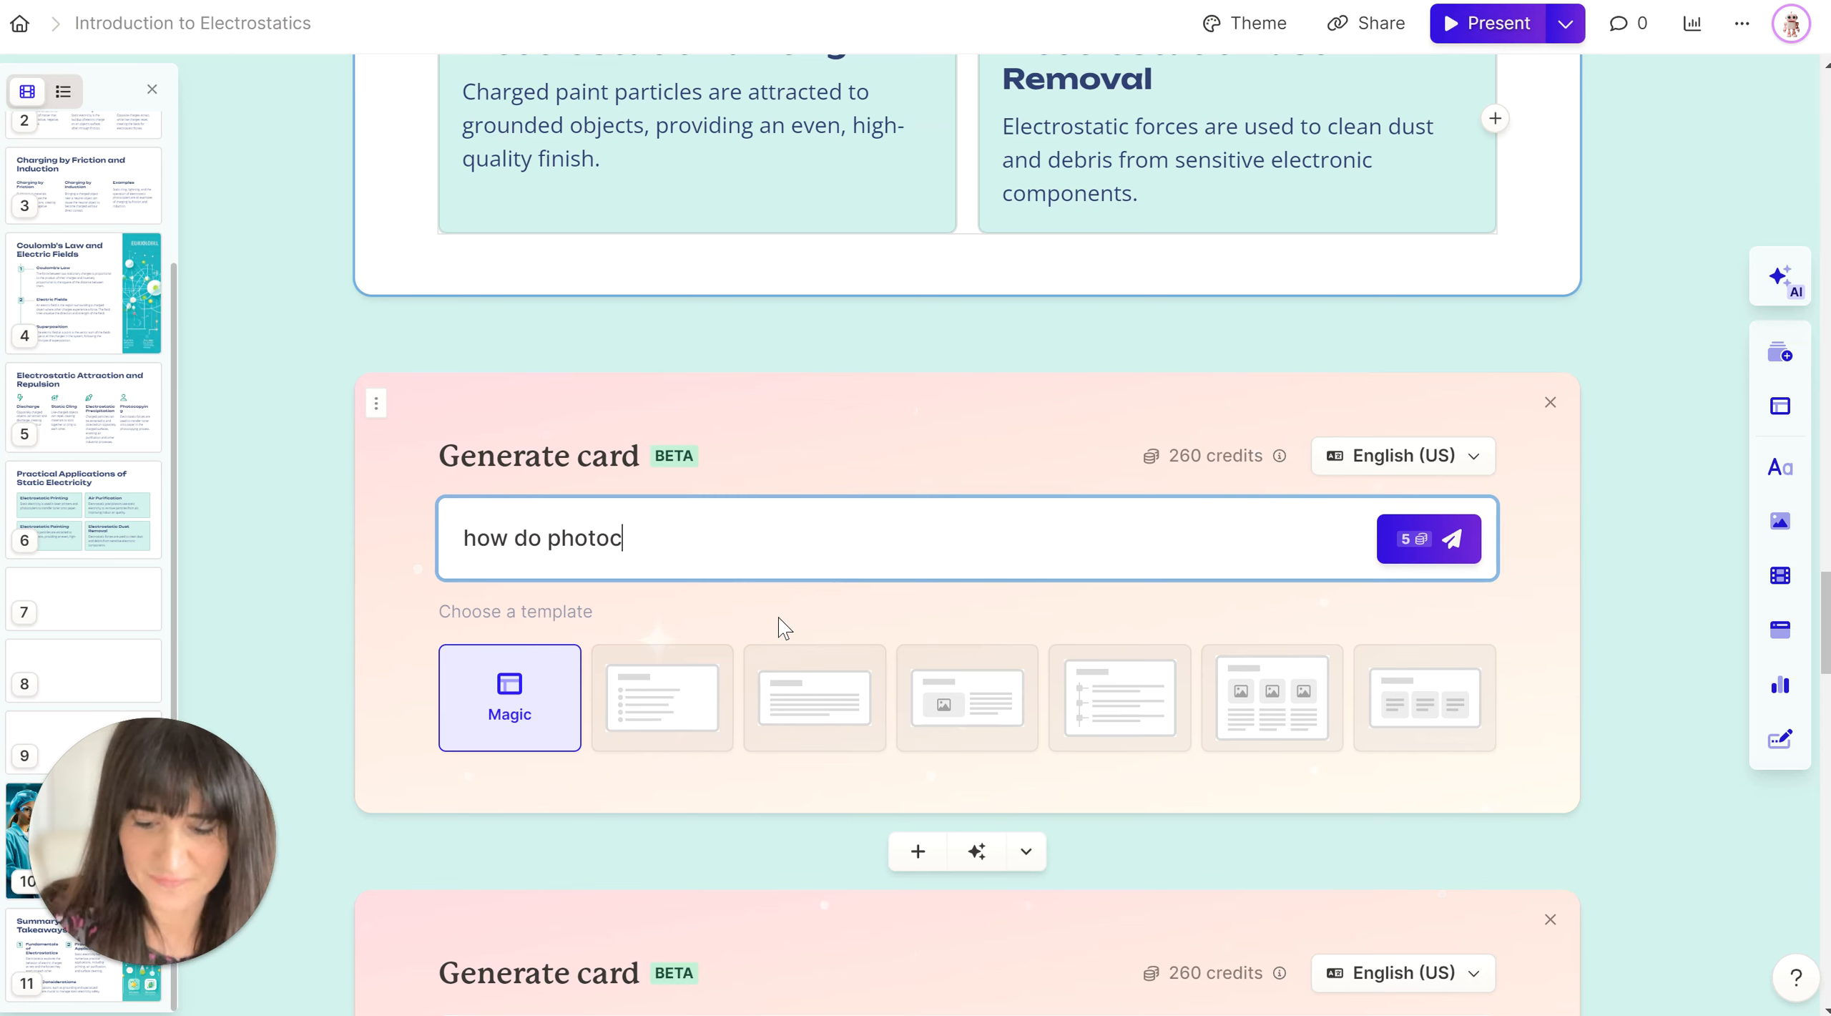
{"action": "type", "text": "iers work"}
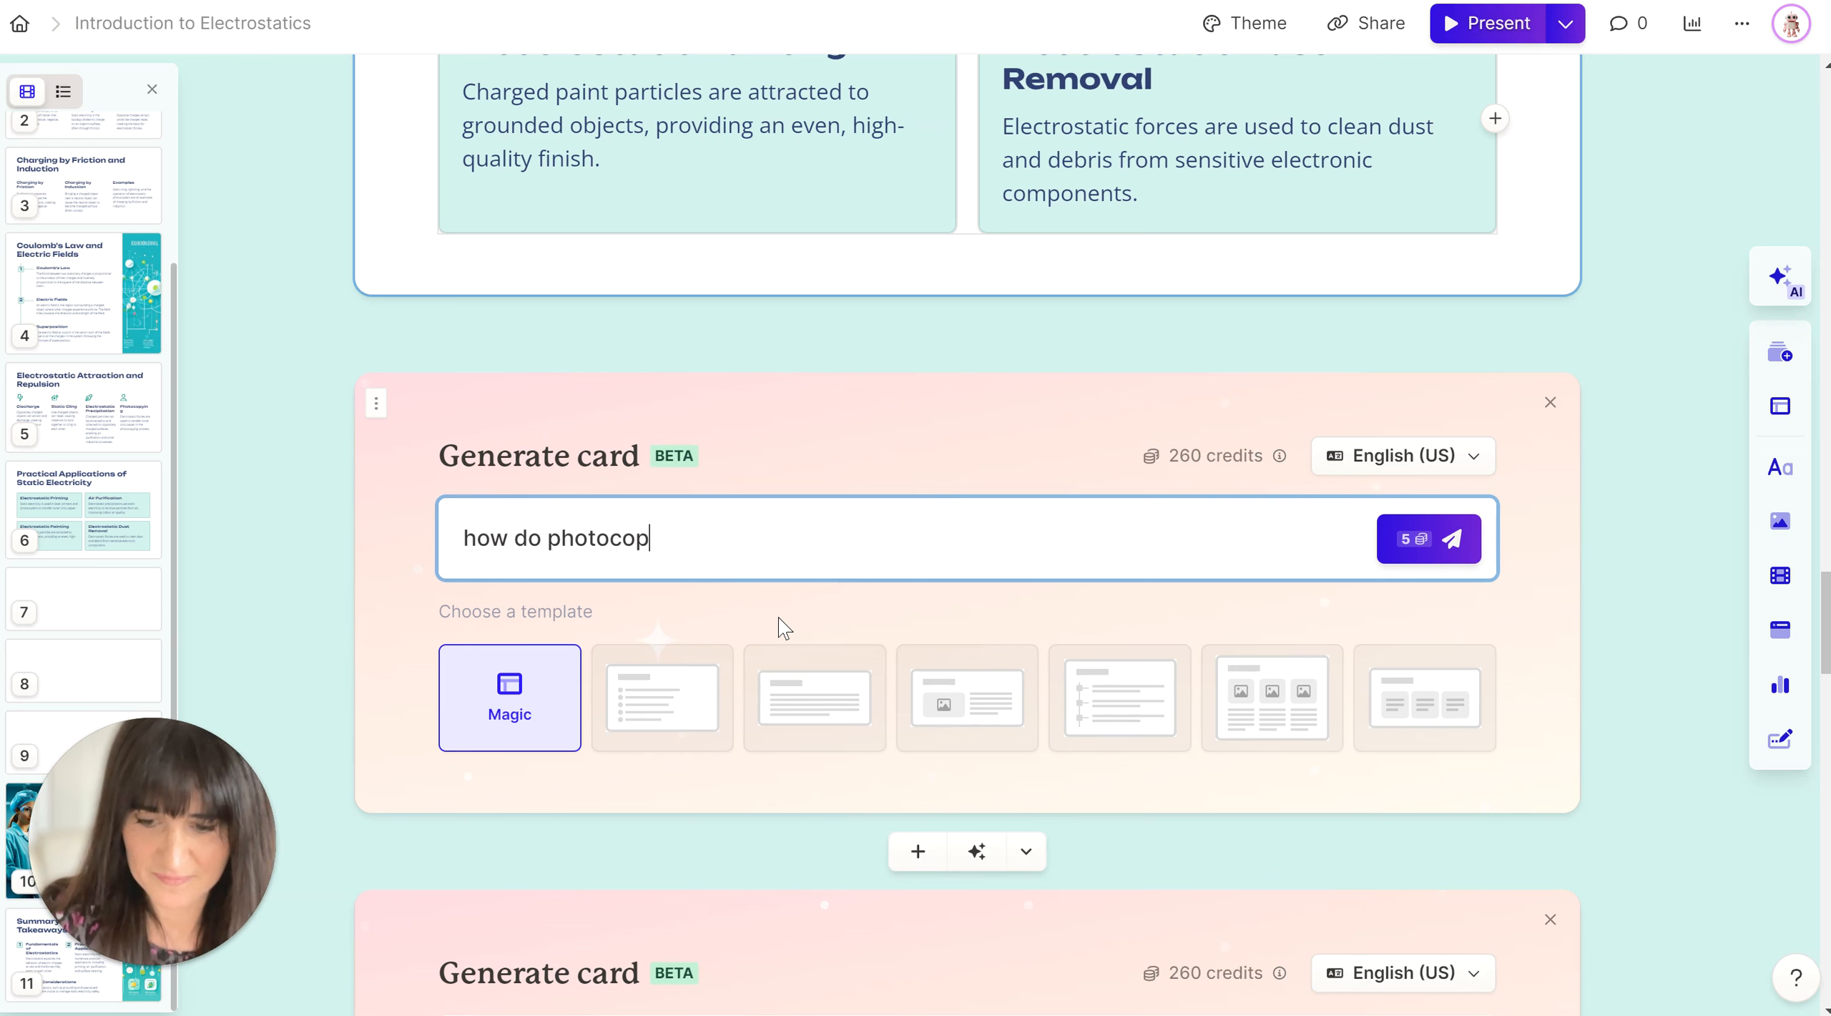
{"action": "type", "text": " using static electricity"}
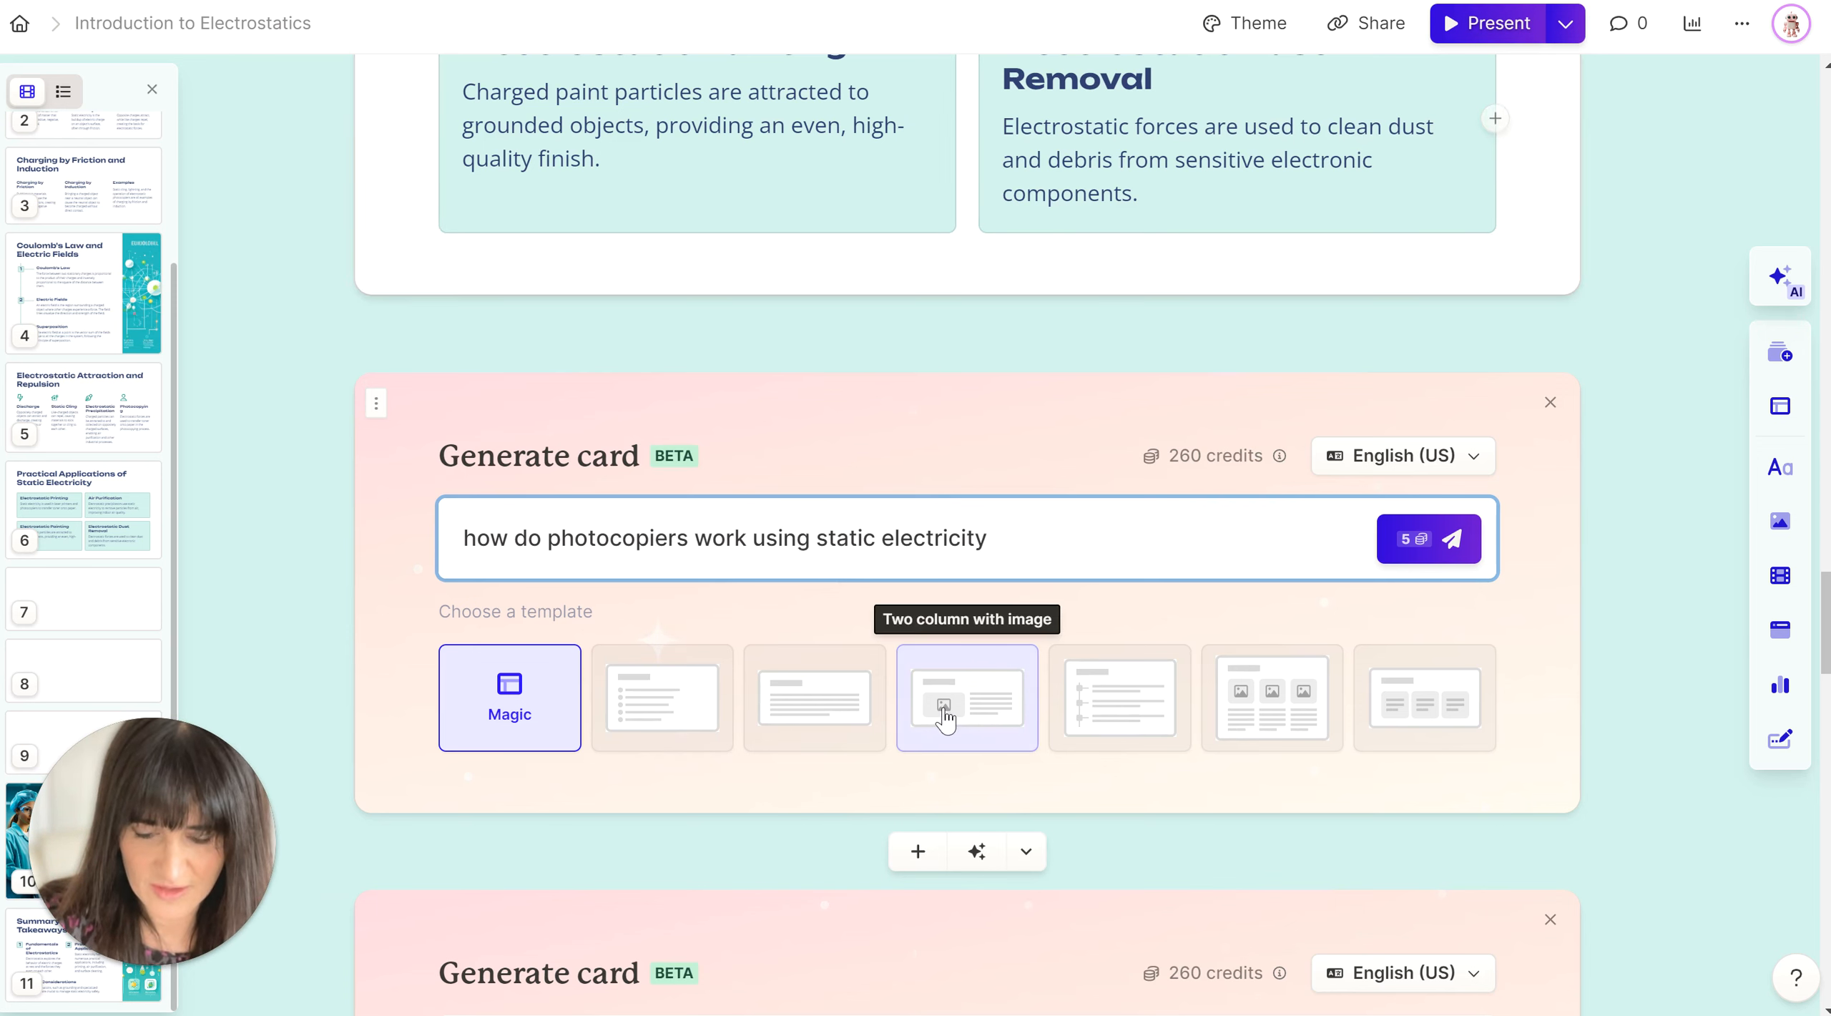
{"action": "left_click", "coordinate": [947, 717]}
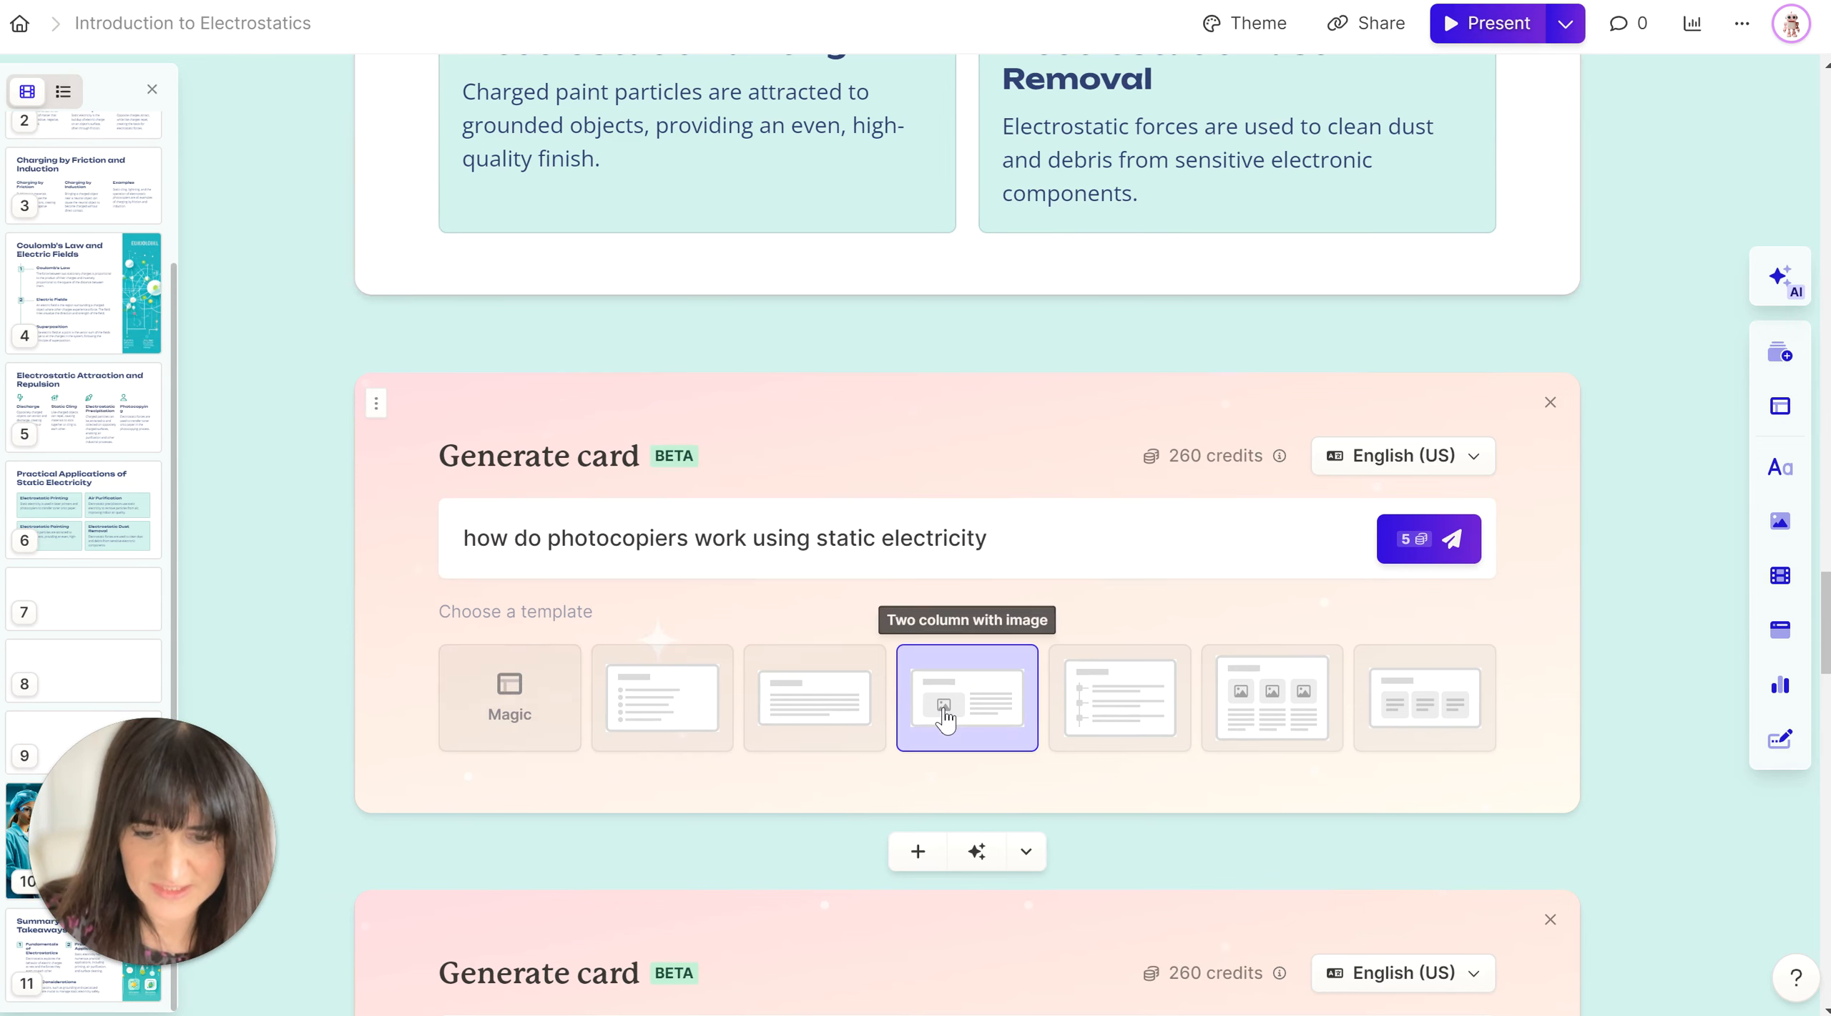
{"action": "left_click", "coordinate": [1412, 538]}
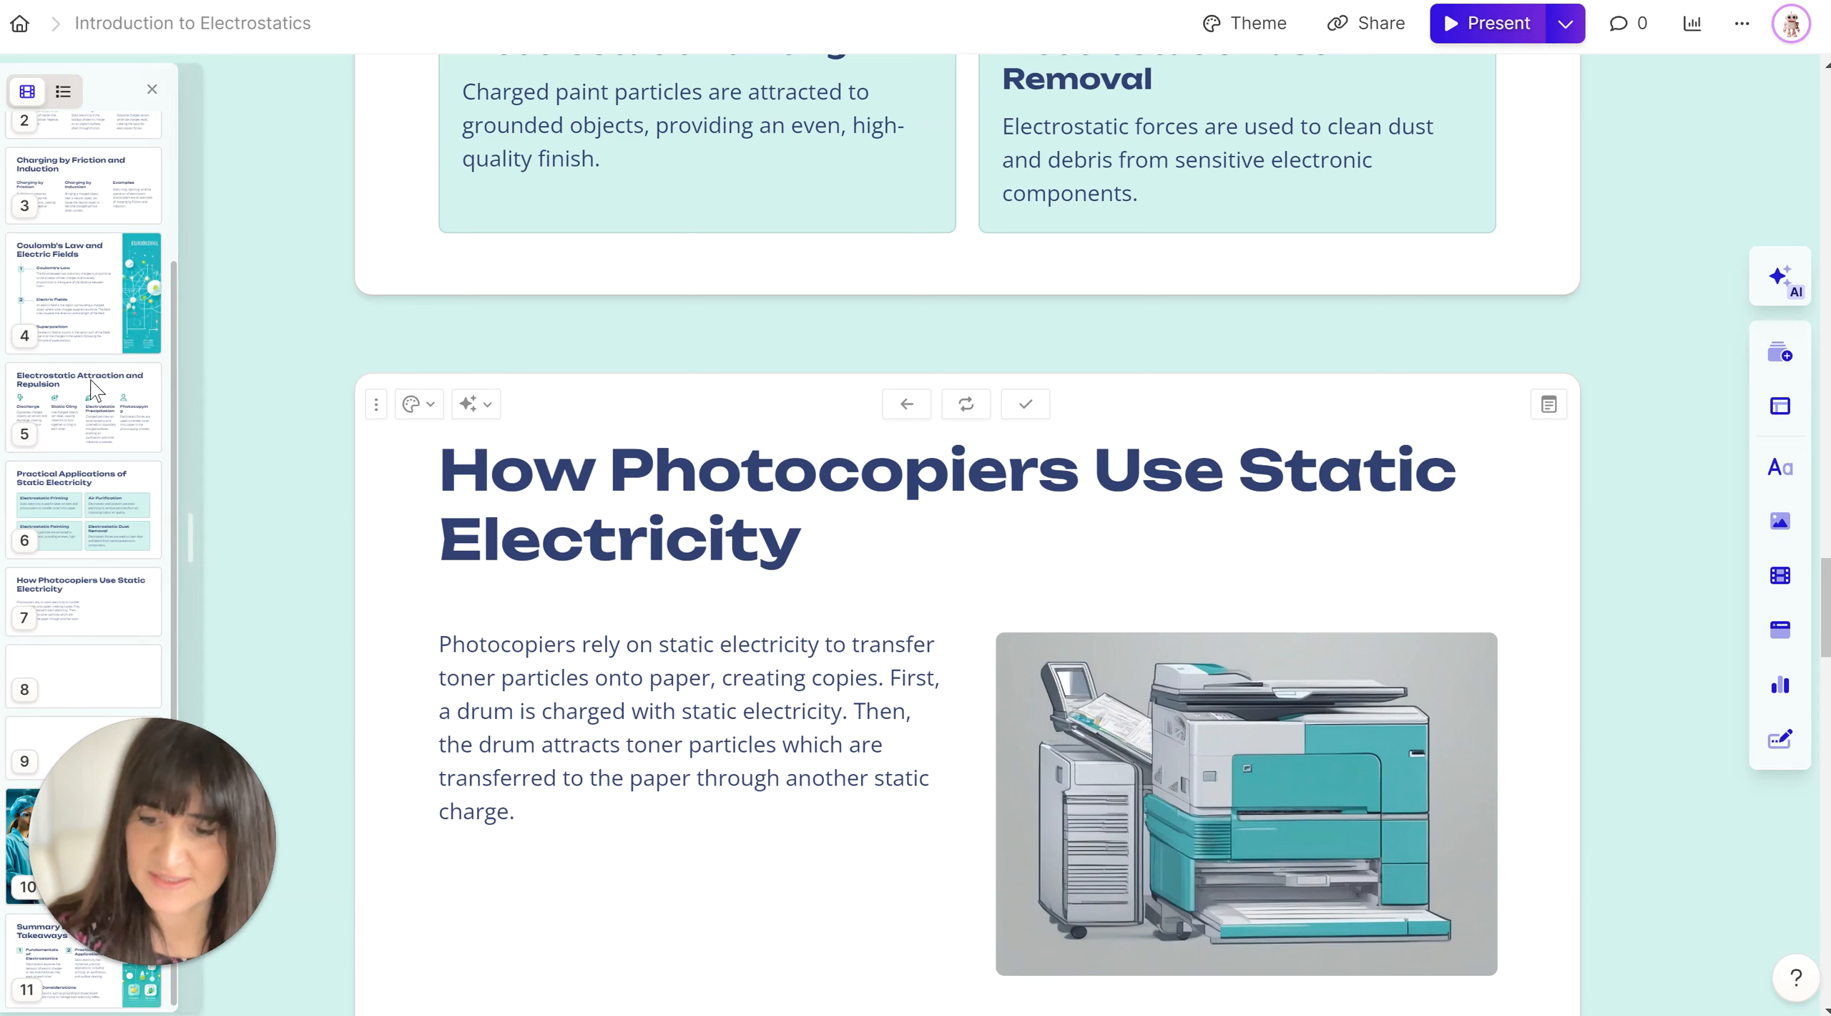
{"action": "scroll", "coordinate": [605, 642], "scroll_direction": "down", "scroll_amount": 1}
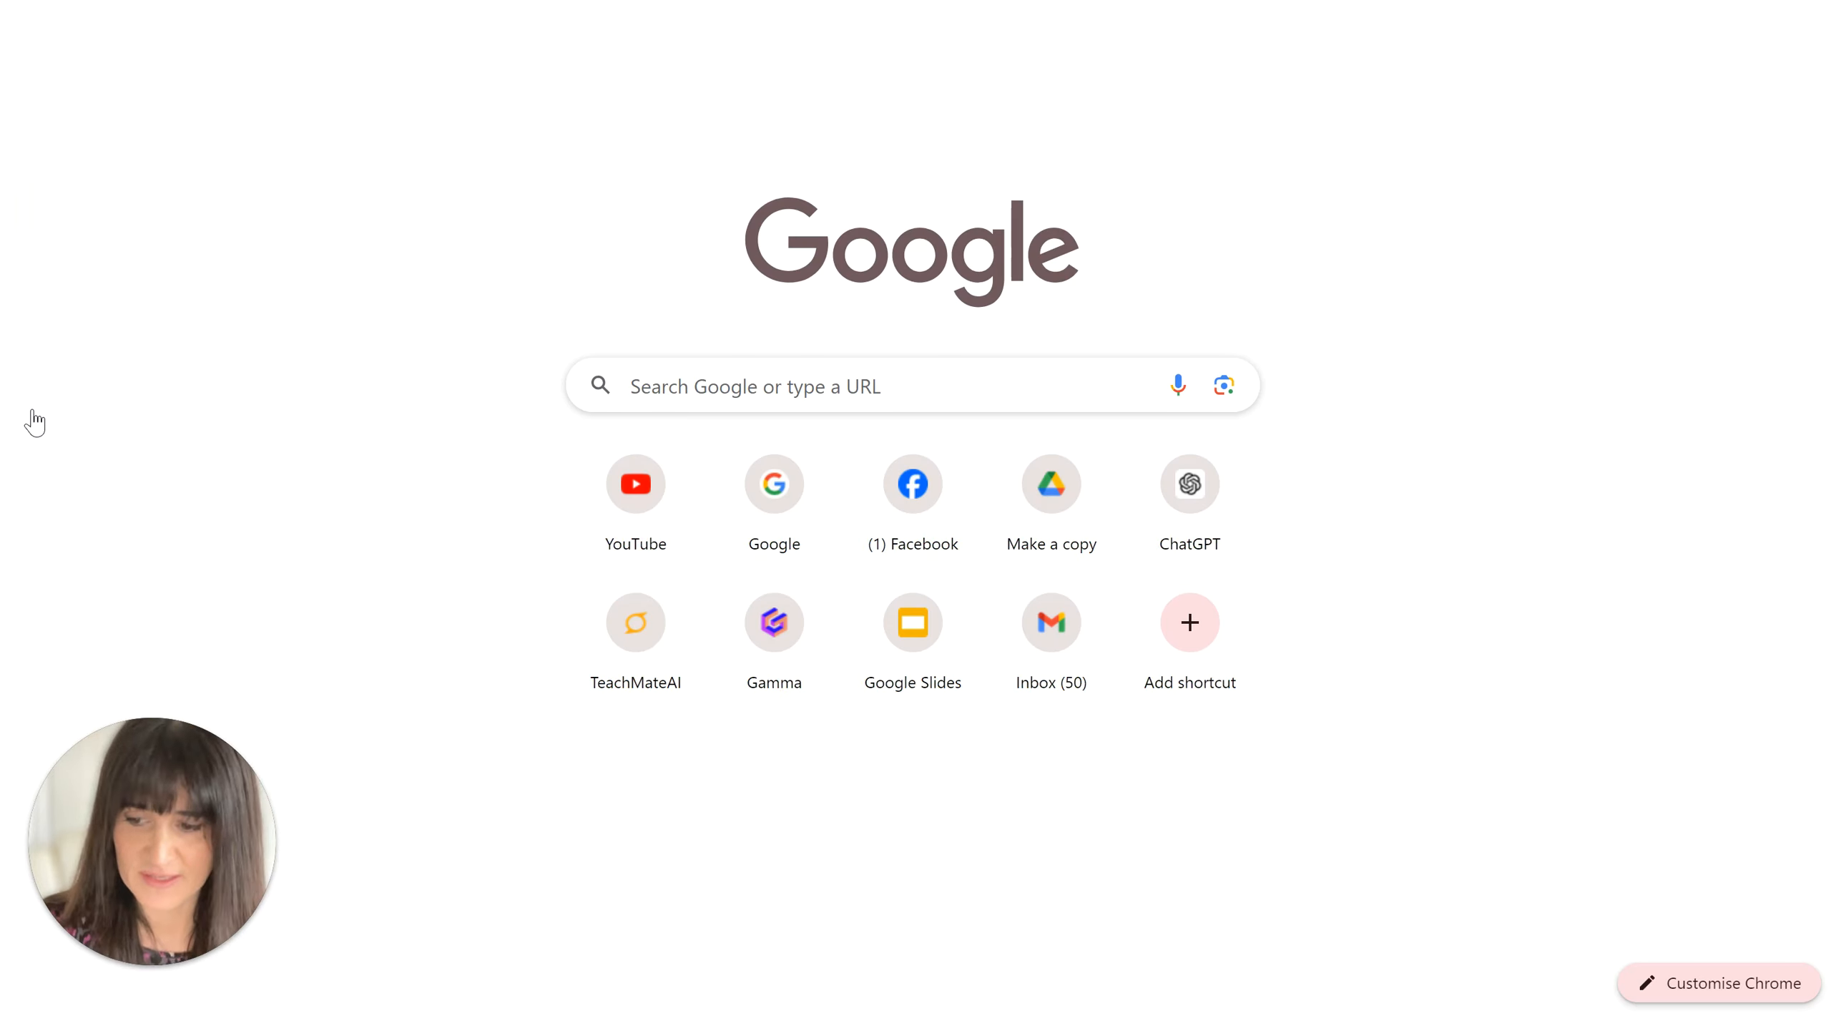
Search Google Images for "how photocopiers work".
{"action": "type", "text": "how photocopiers work"}
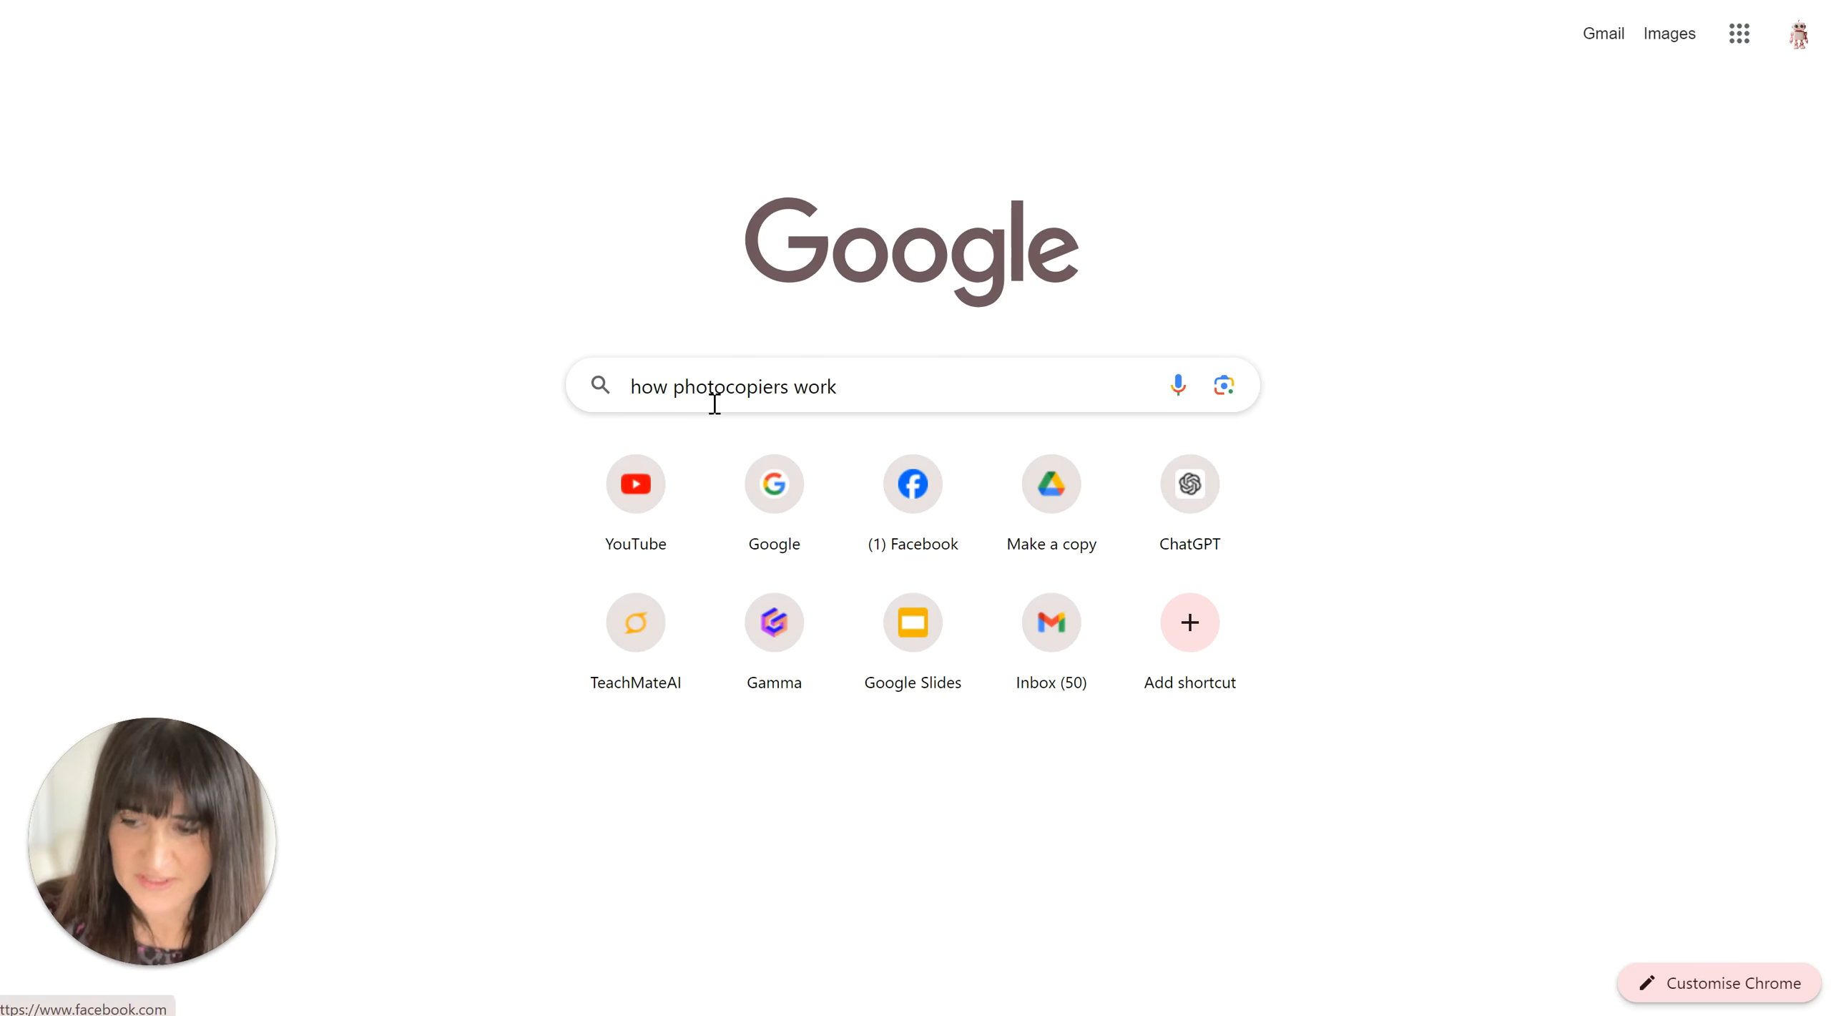
{"action": "key", "text": "Return"}
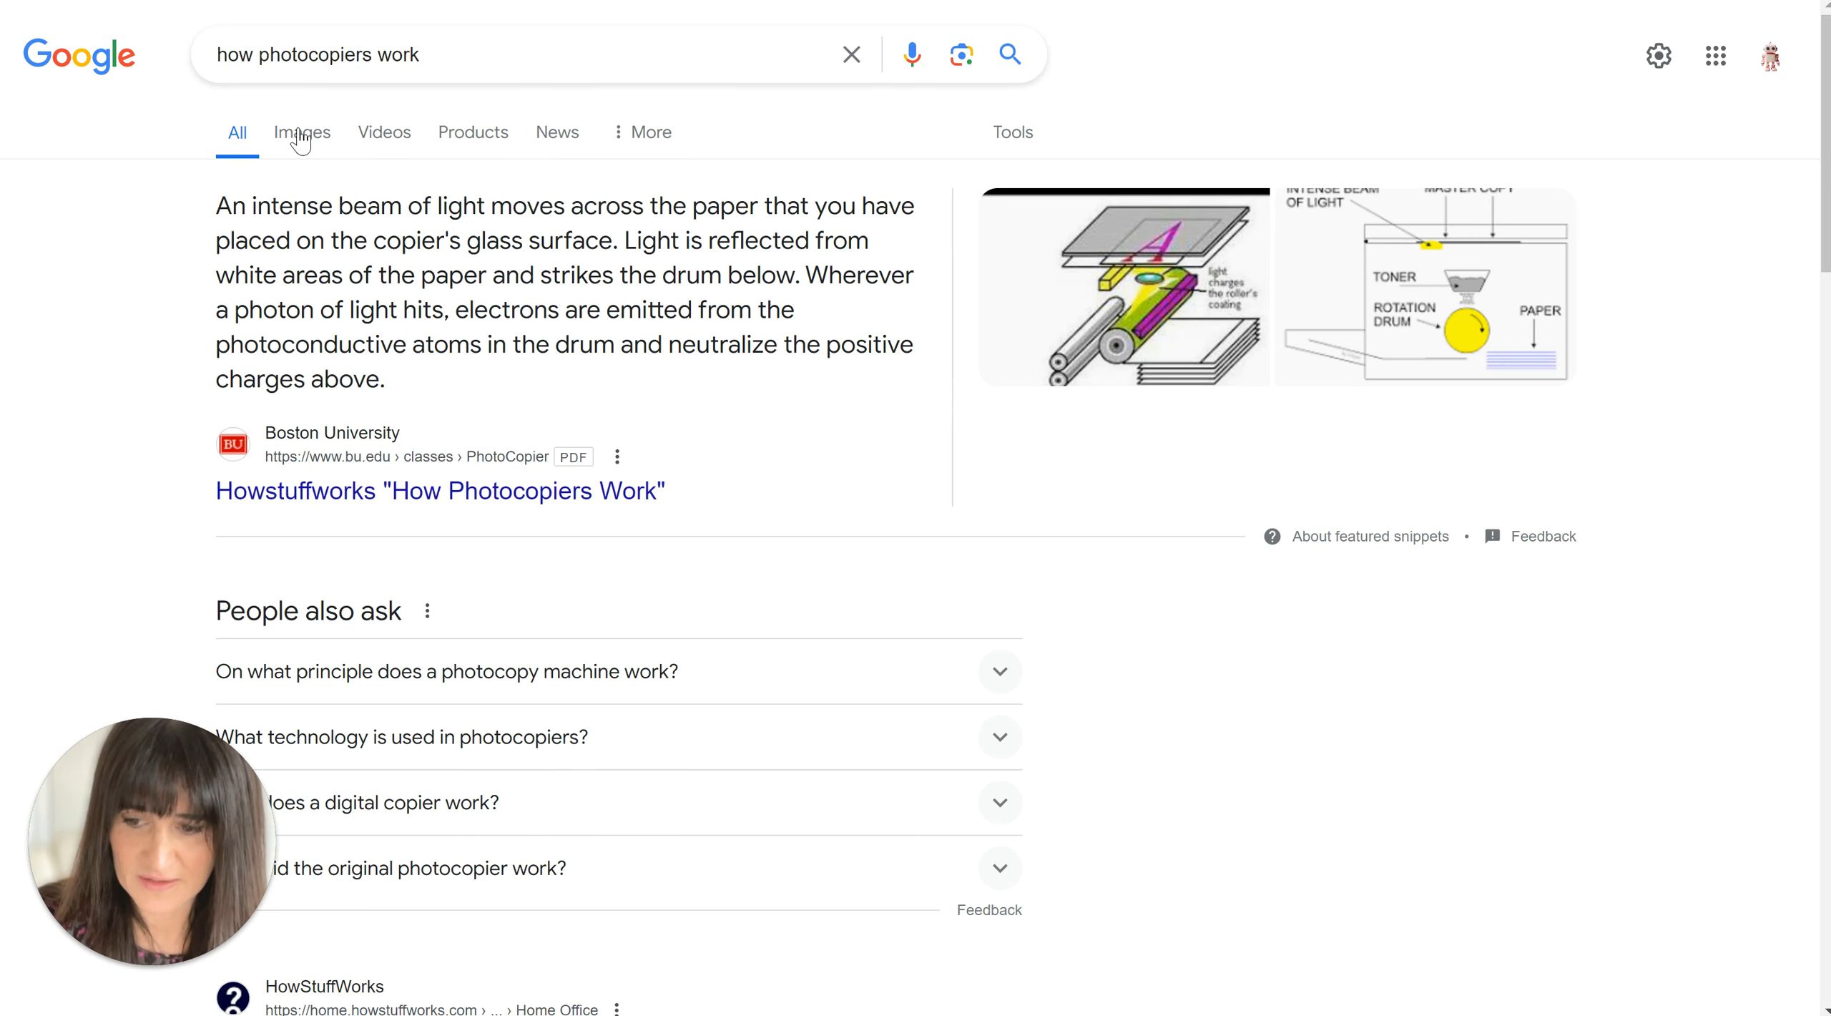
{"action": "left_click", "coordinate": [300, 137]}
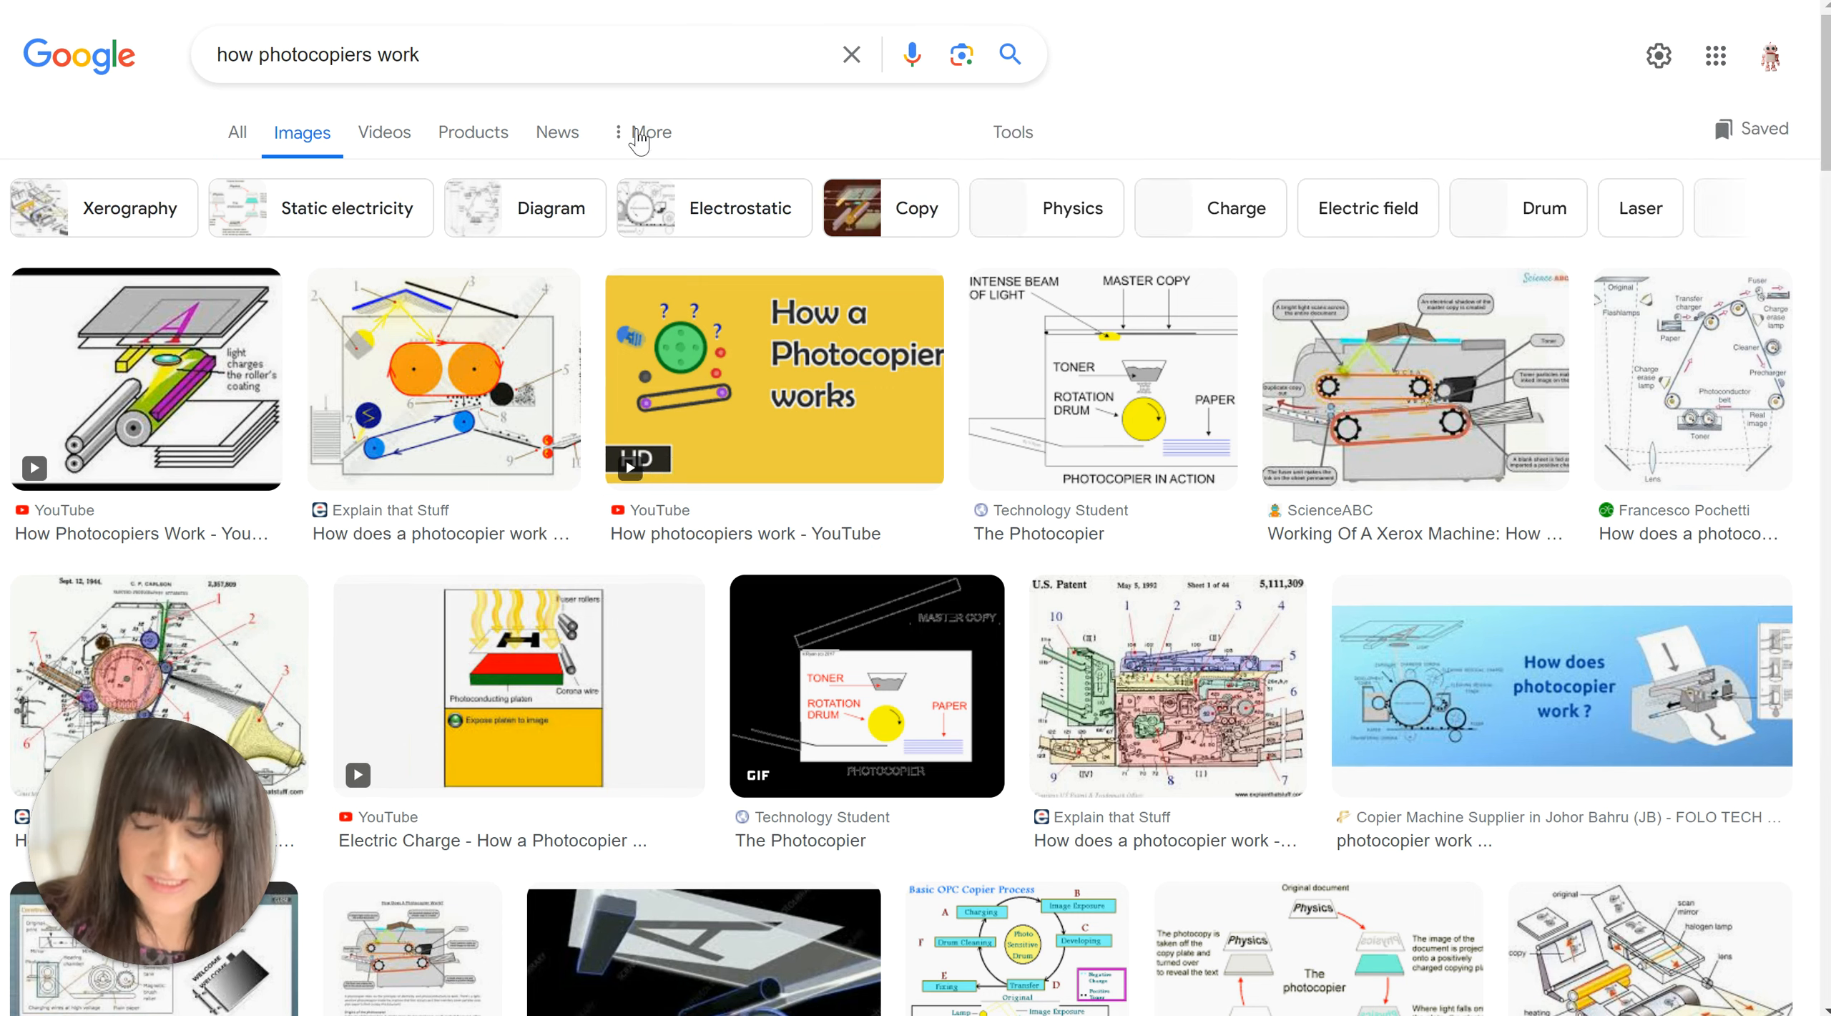
Filter the image results by usage rights to Creative Commons licenses.
{"action": "double_click", "coordinate": [623, 136]}
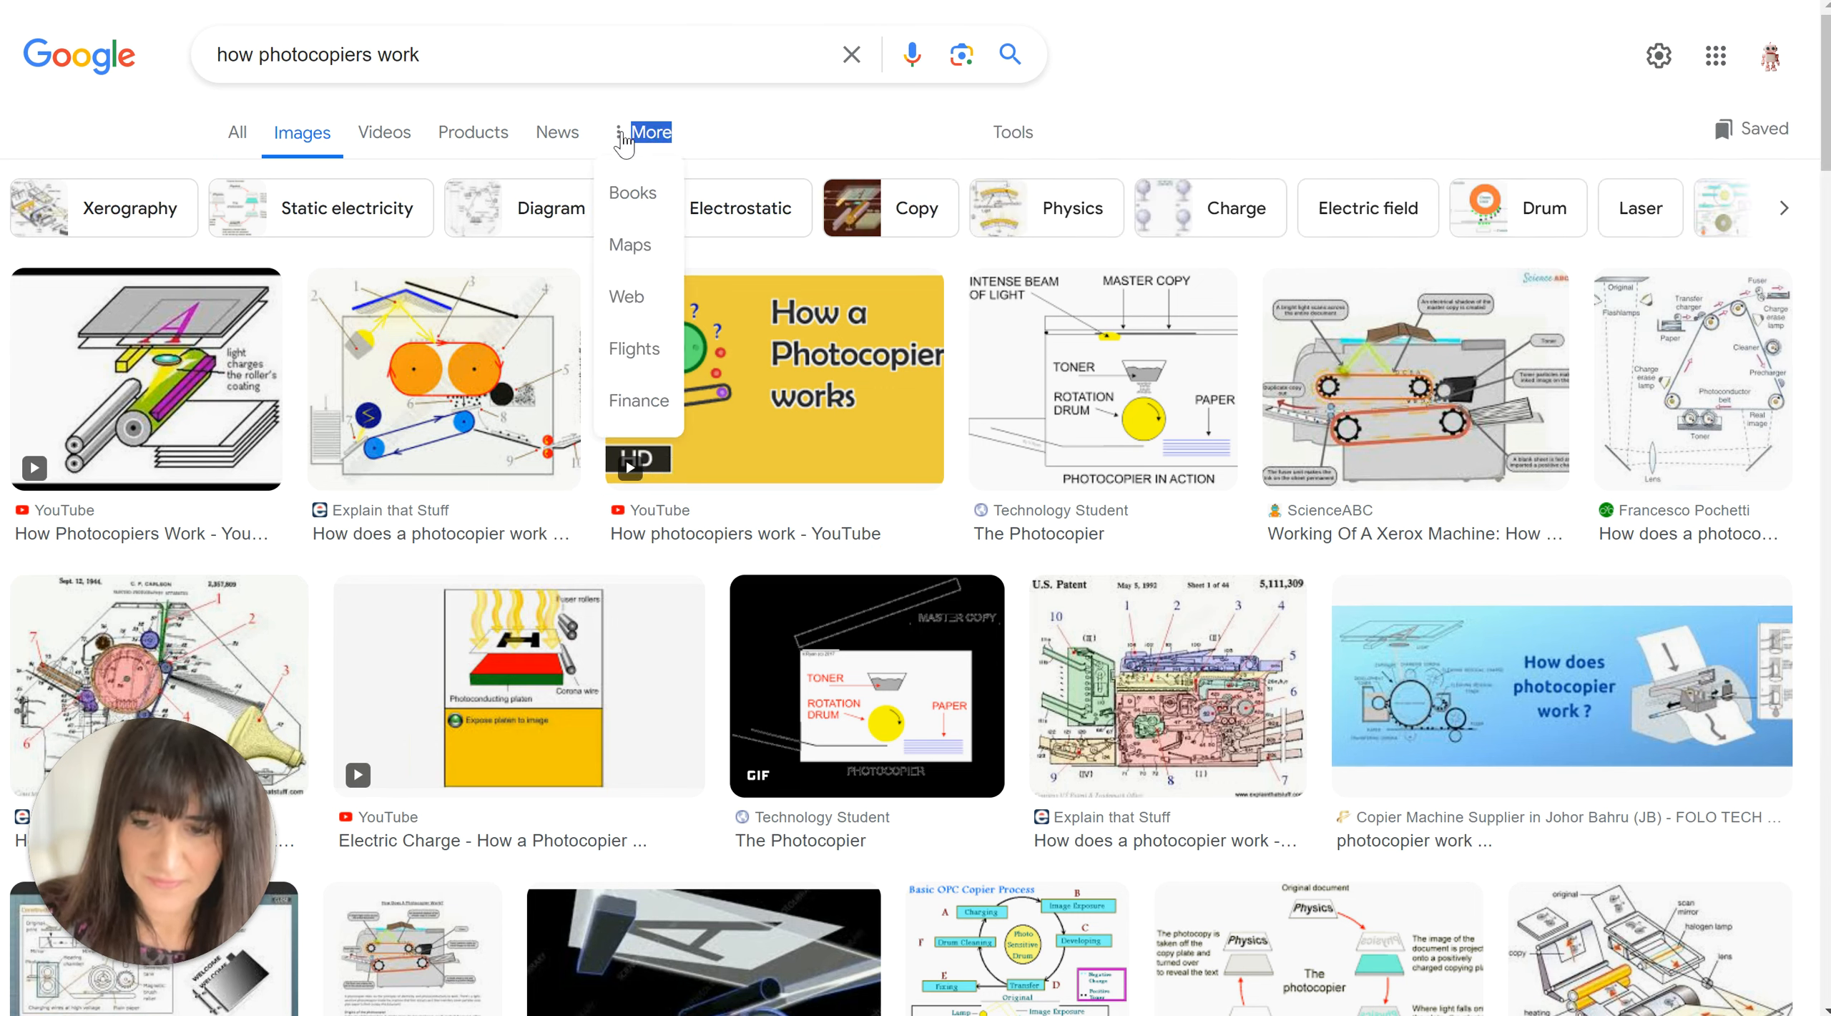
{"action": "left_click", "coordinate": [1014, 136]}
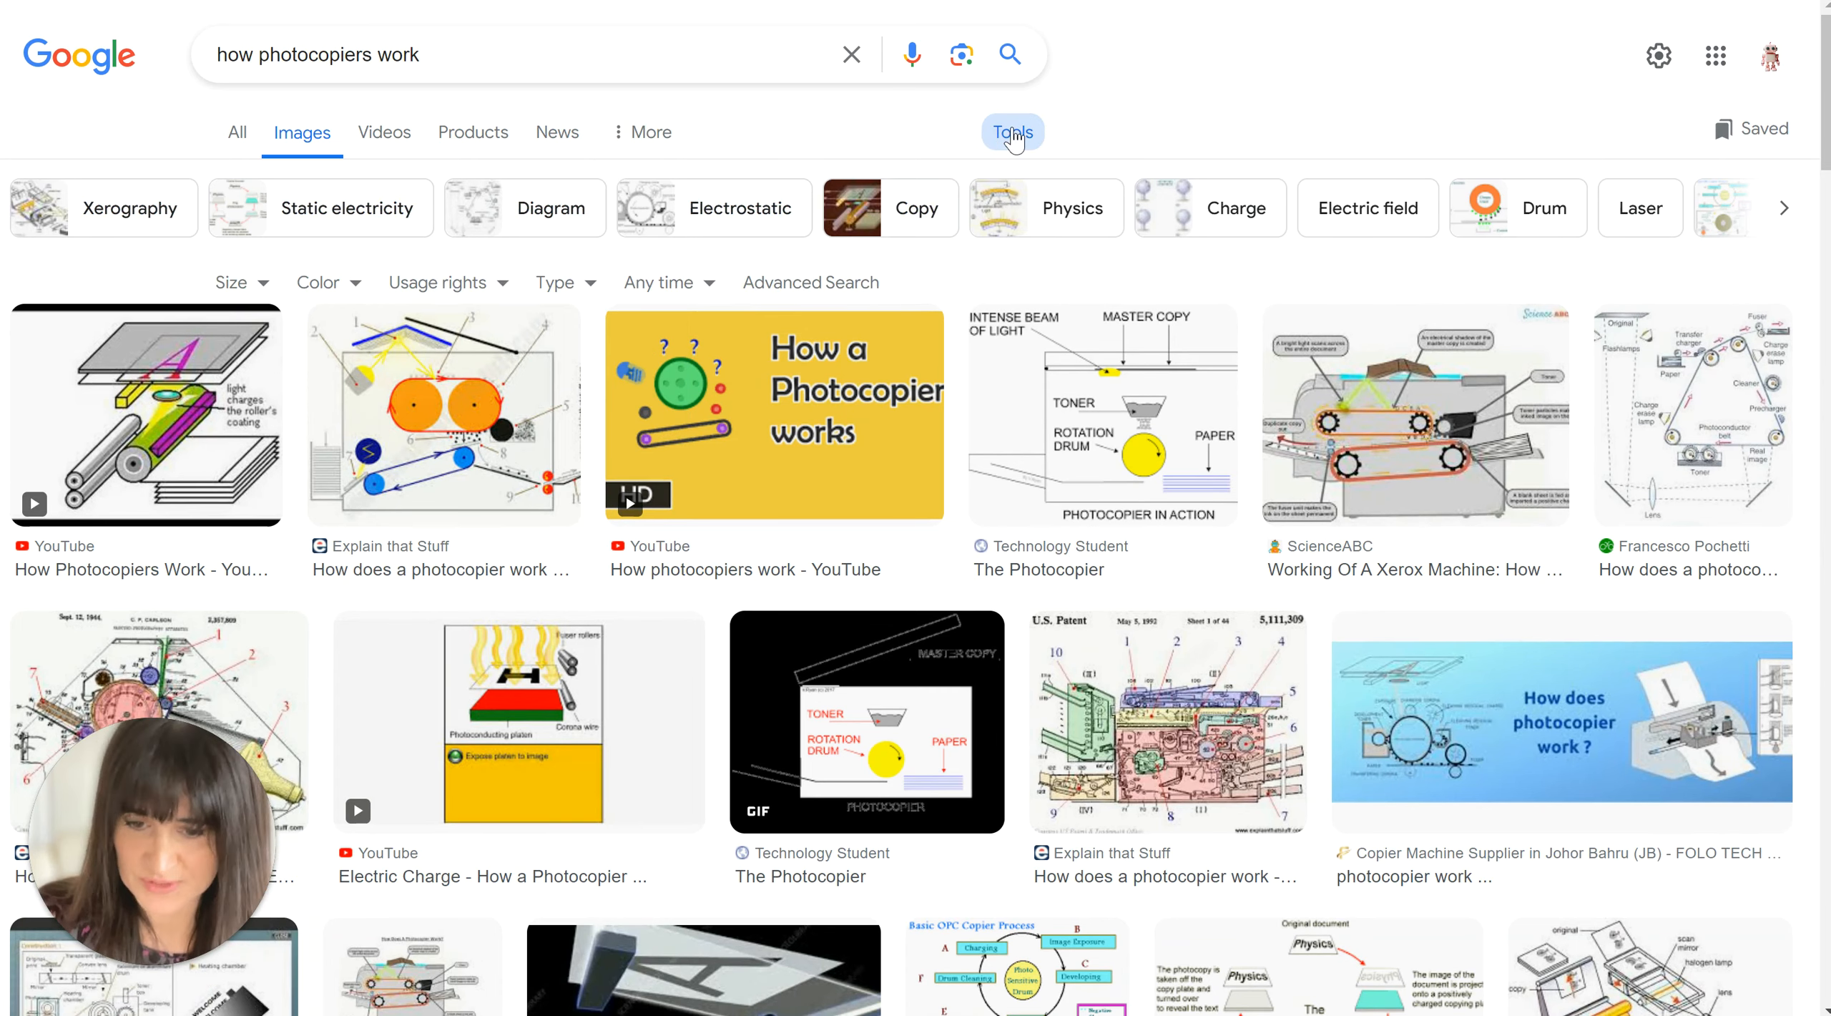
{"action": "left_click", "coordinate": [1015, 136]}
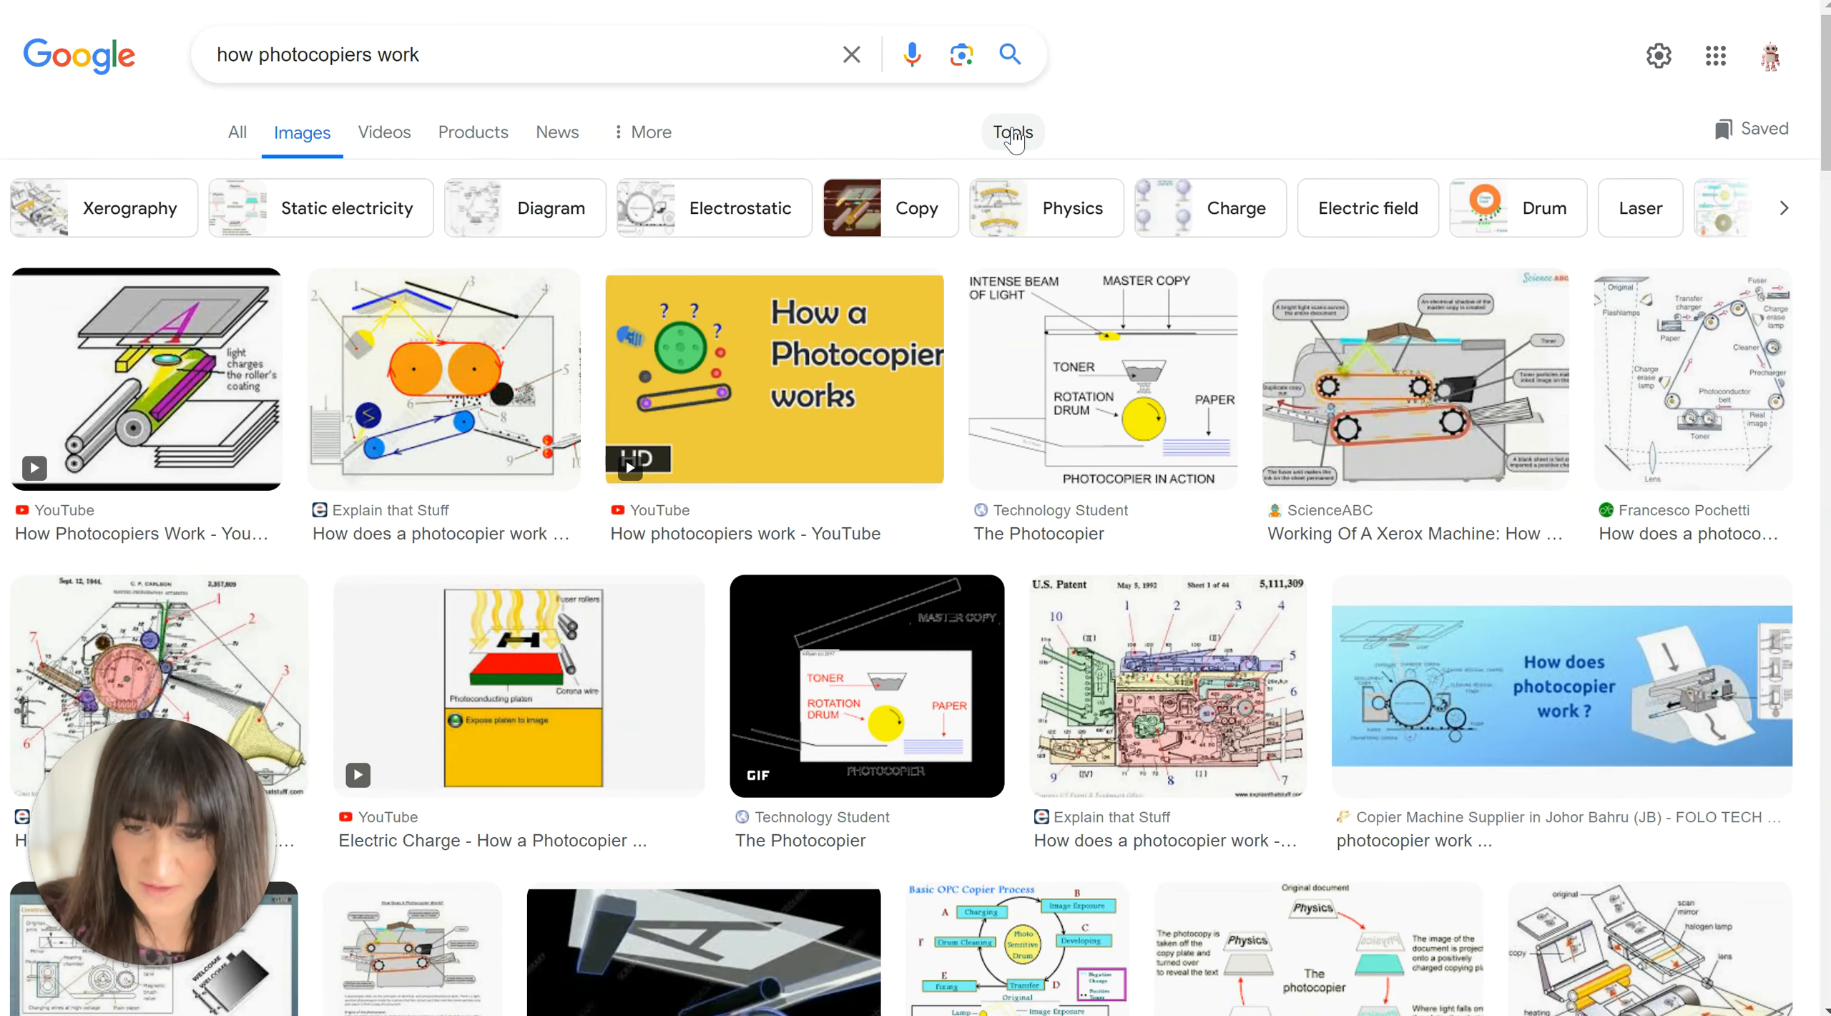
{"action": "left_click", "coordinate": [1014, 136]}
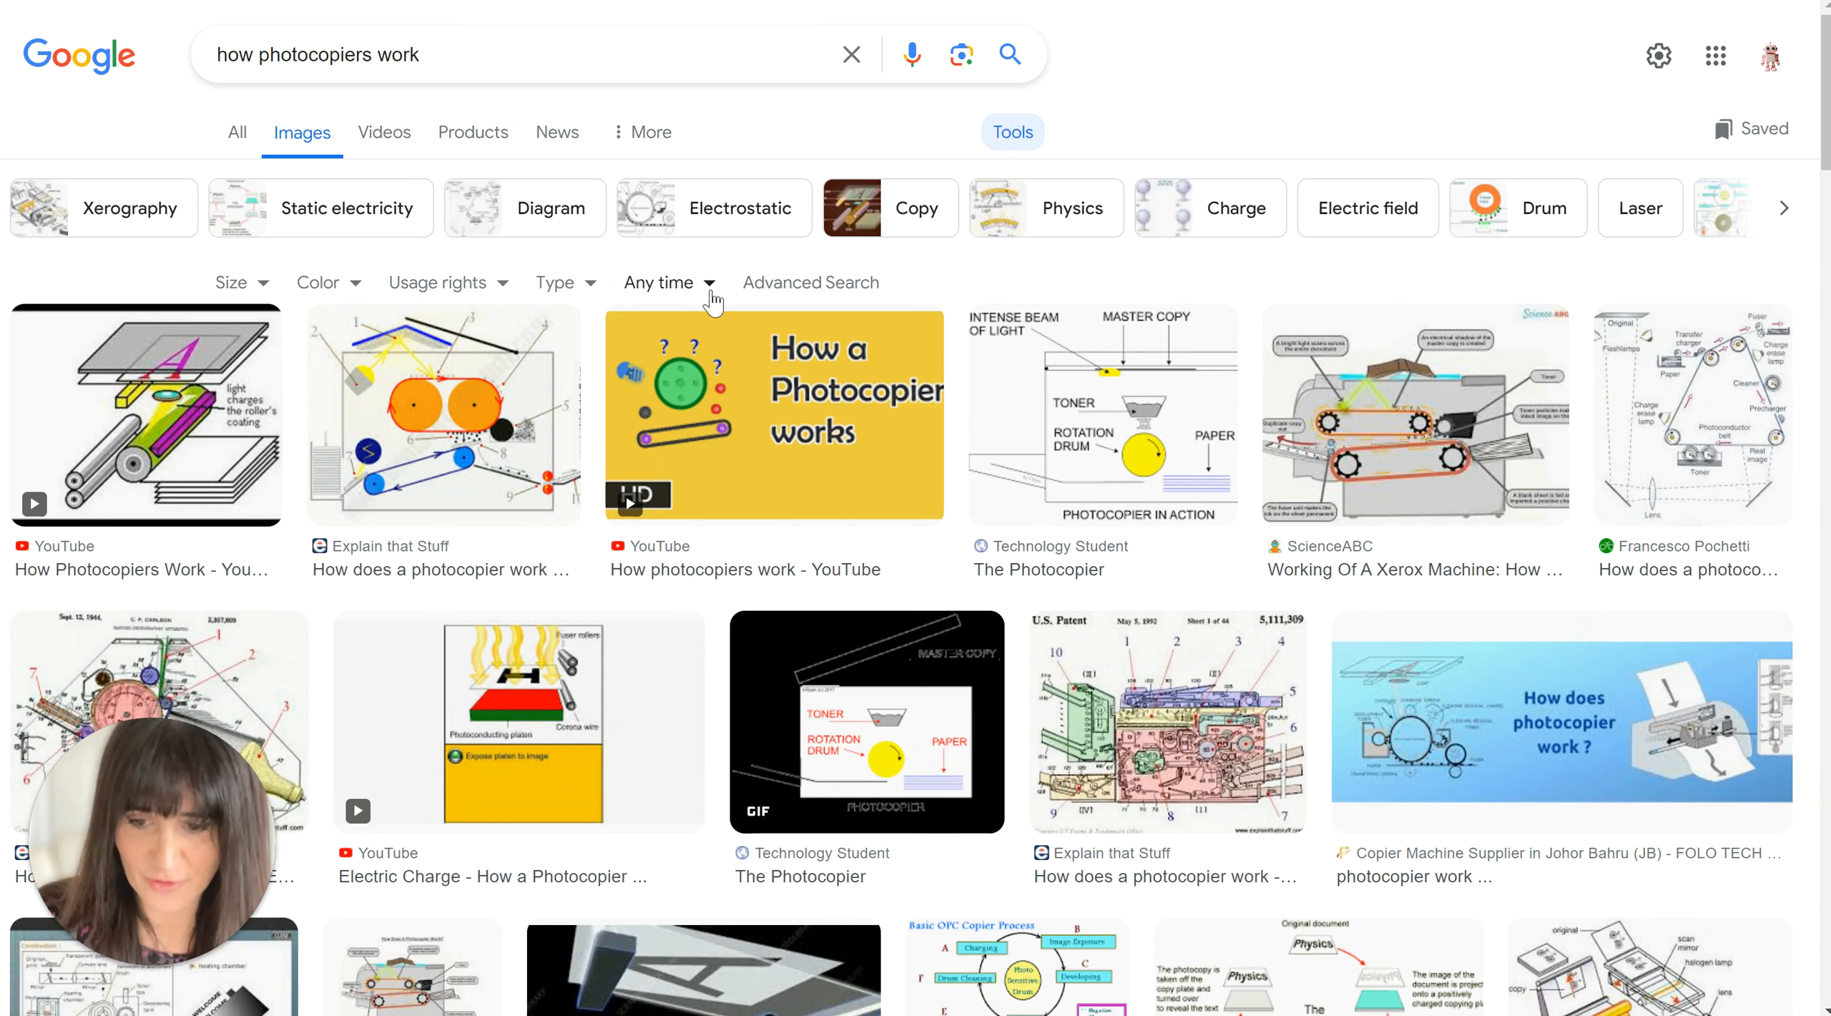
{"action": "left_click", "coordinate": [458, 287]}
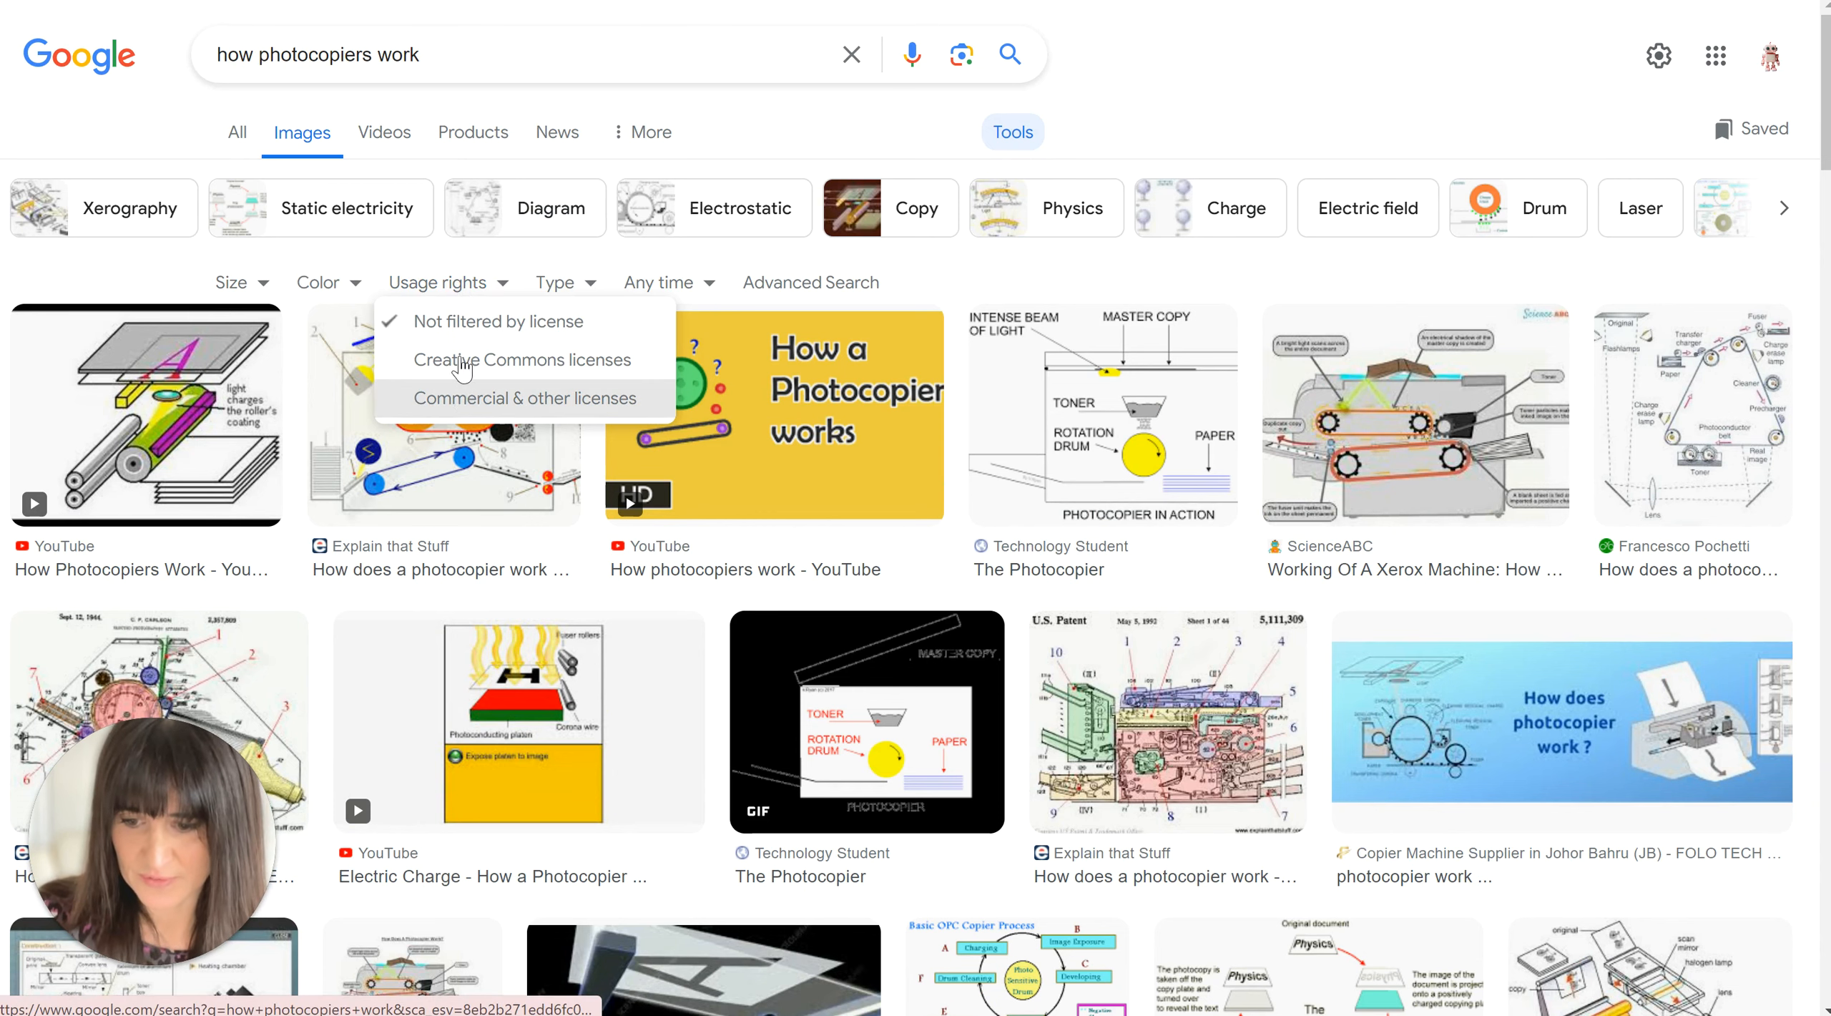
{"action": "left_click", "coordinate": [463, 361]}
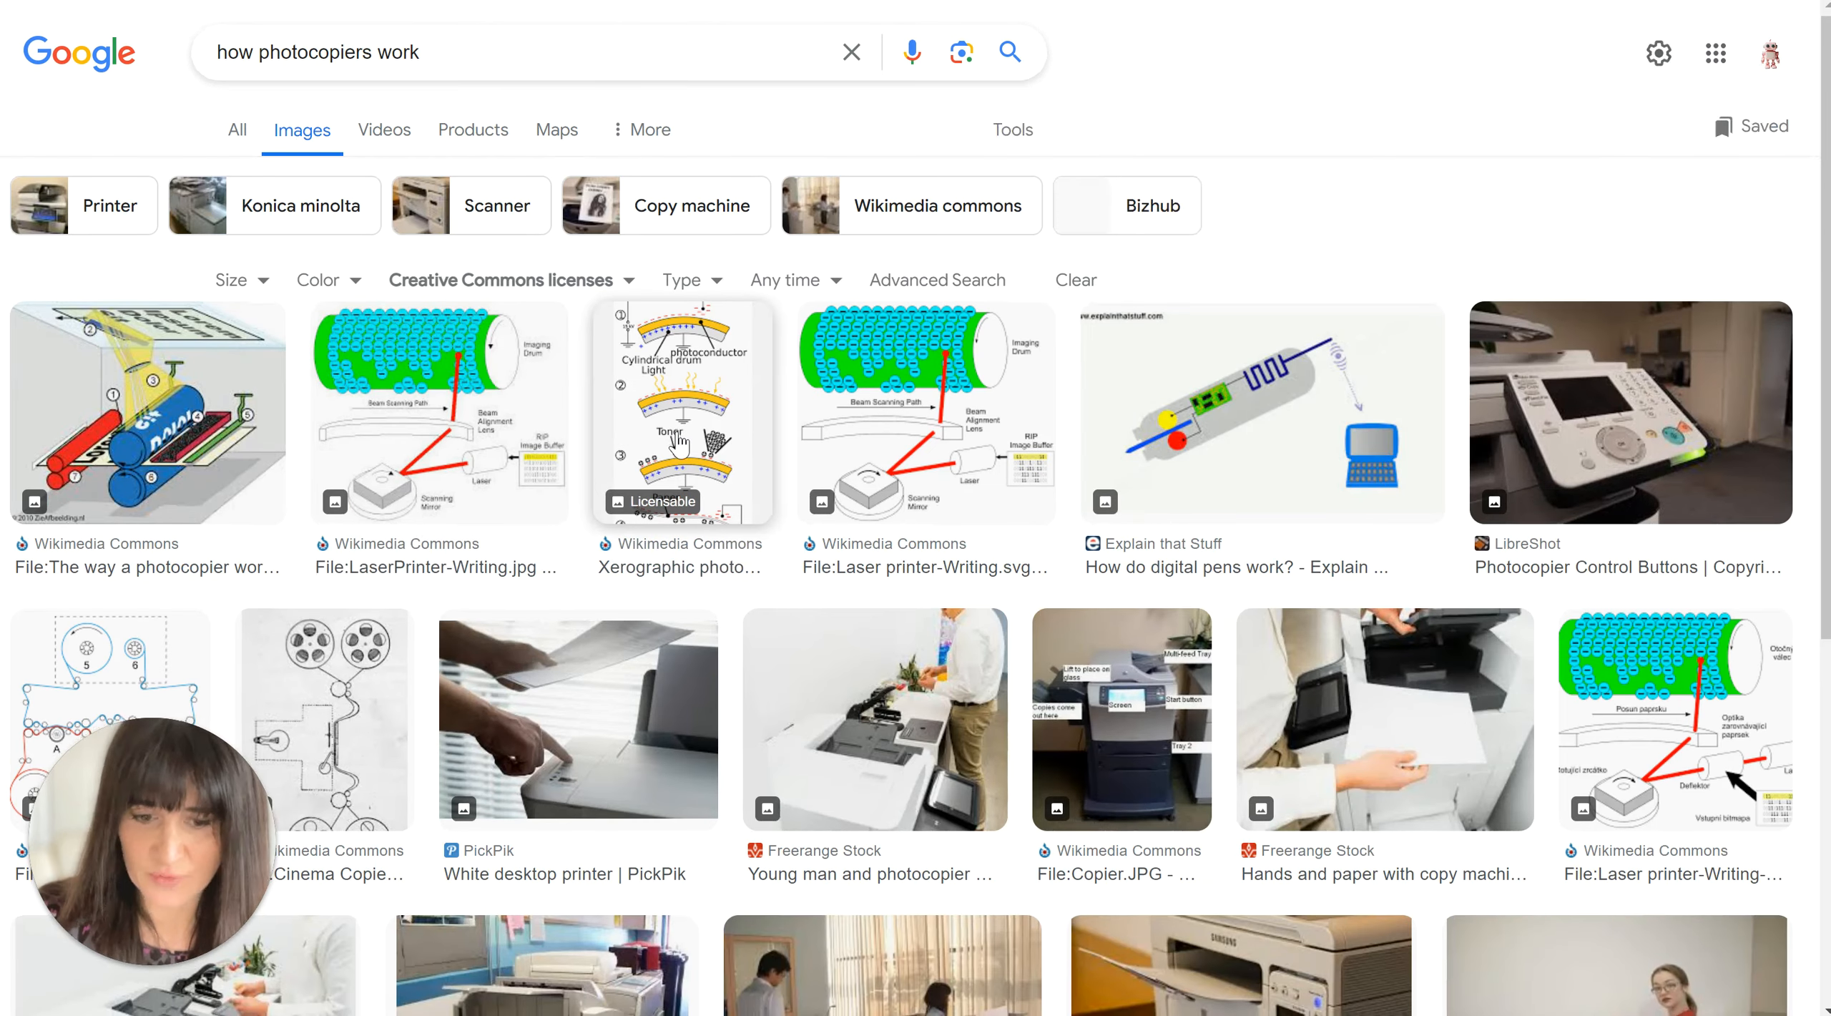
Look through the licensed images and open the Wikimedia Commons xerographic photocopy process diagram at full size.
{"action": "scroll", "coordinate": [678, 443], "scroll_direction": "down", "scroll_amount": 3}
{"action": "scroll", "coordinate": [678, 444], "scroll_direction": "down", "scroll_amount": 5}
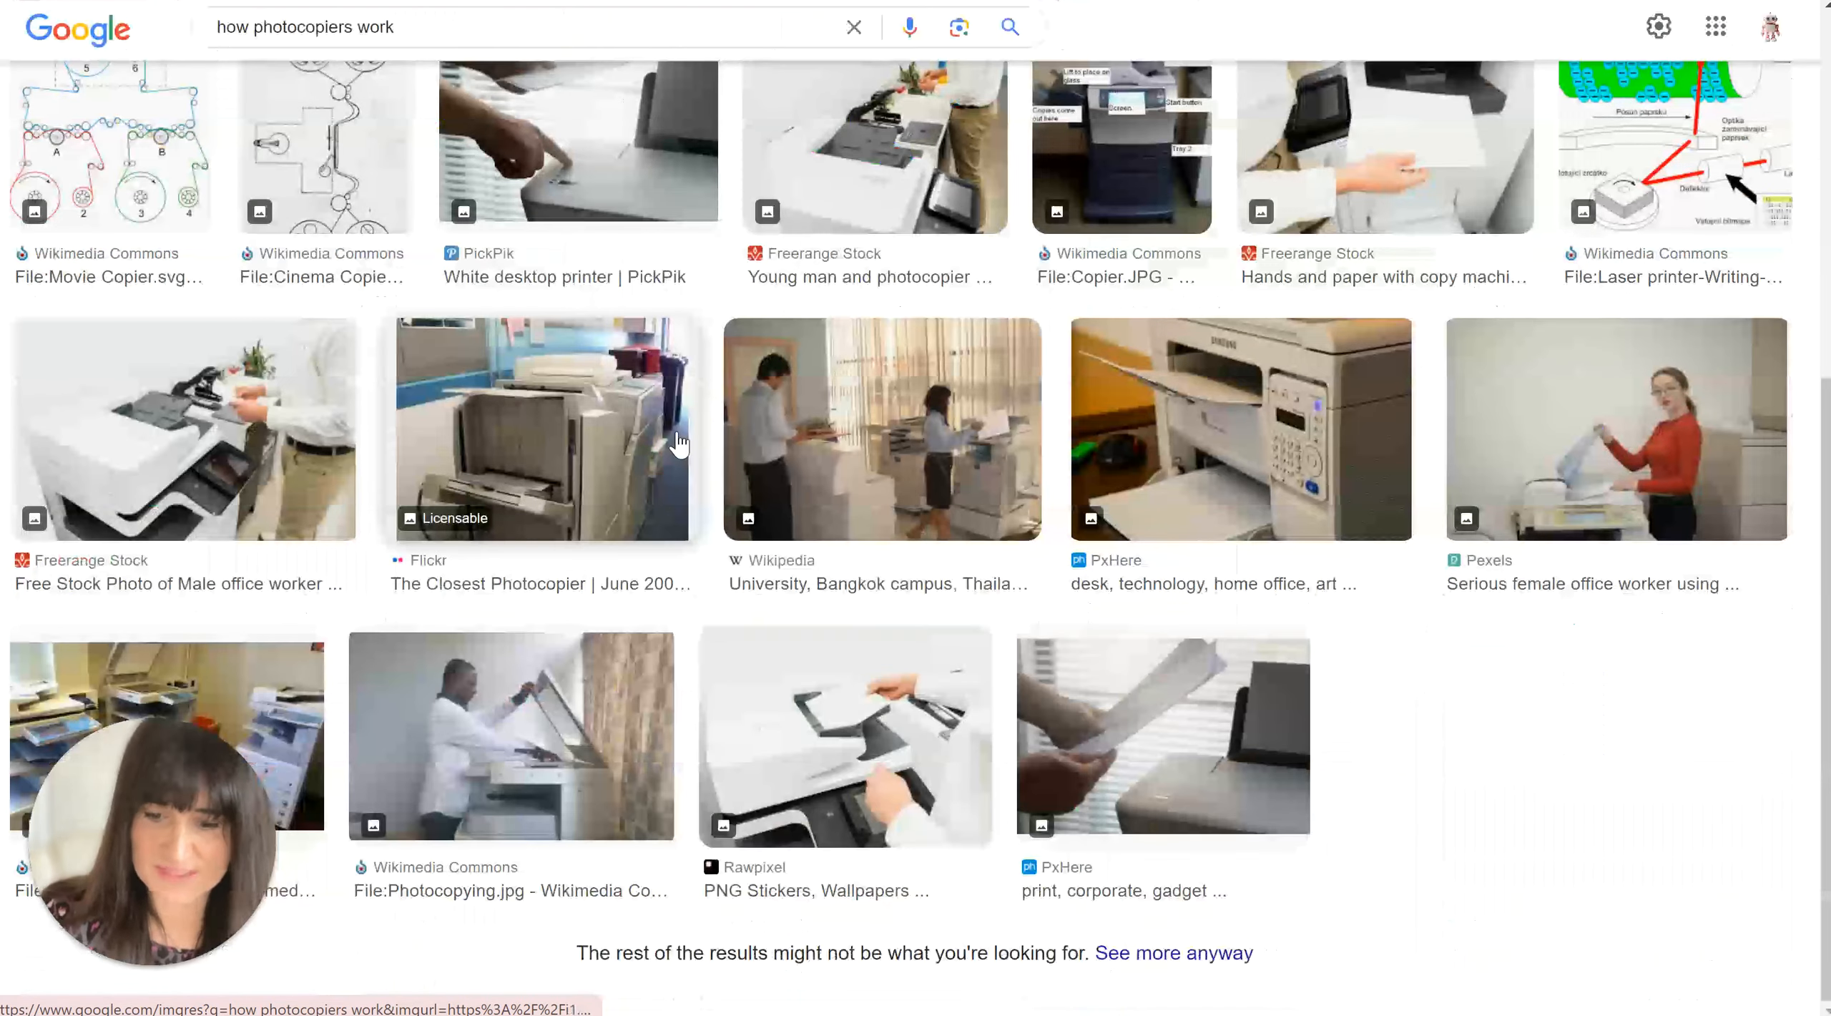
{"action": "scroll", "coordinate": [678, 443], "scroll_direction": "up", "scroll_amount": 8}
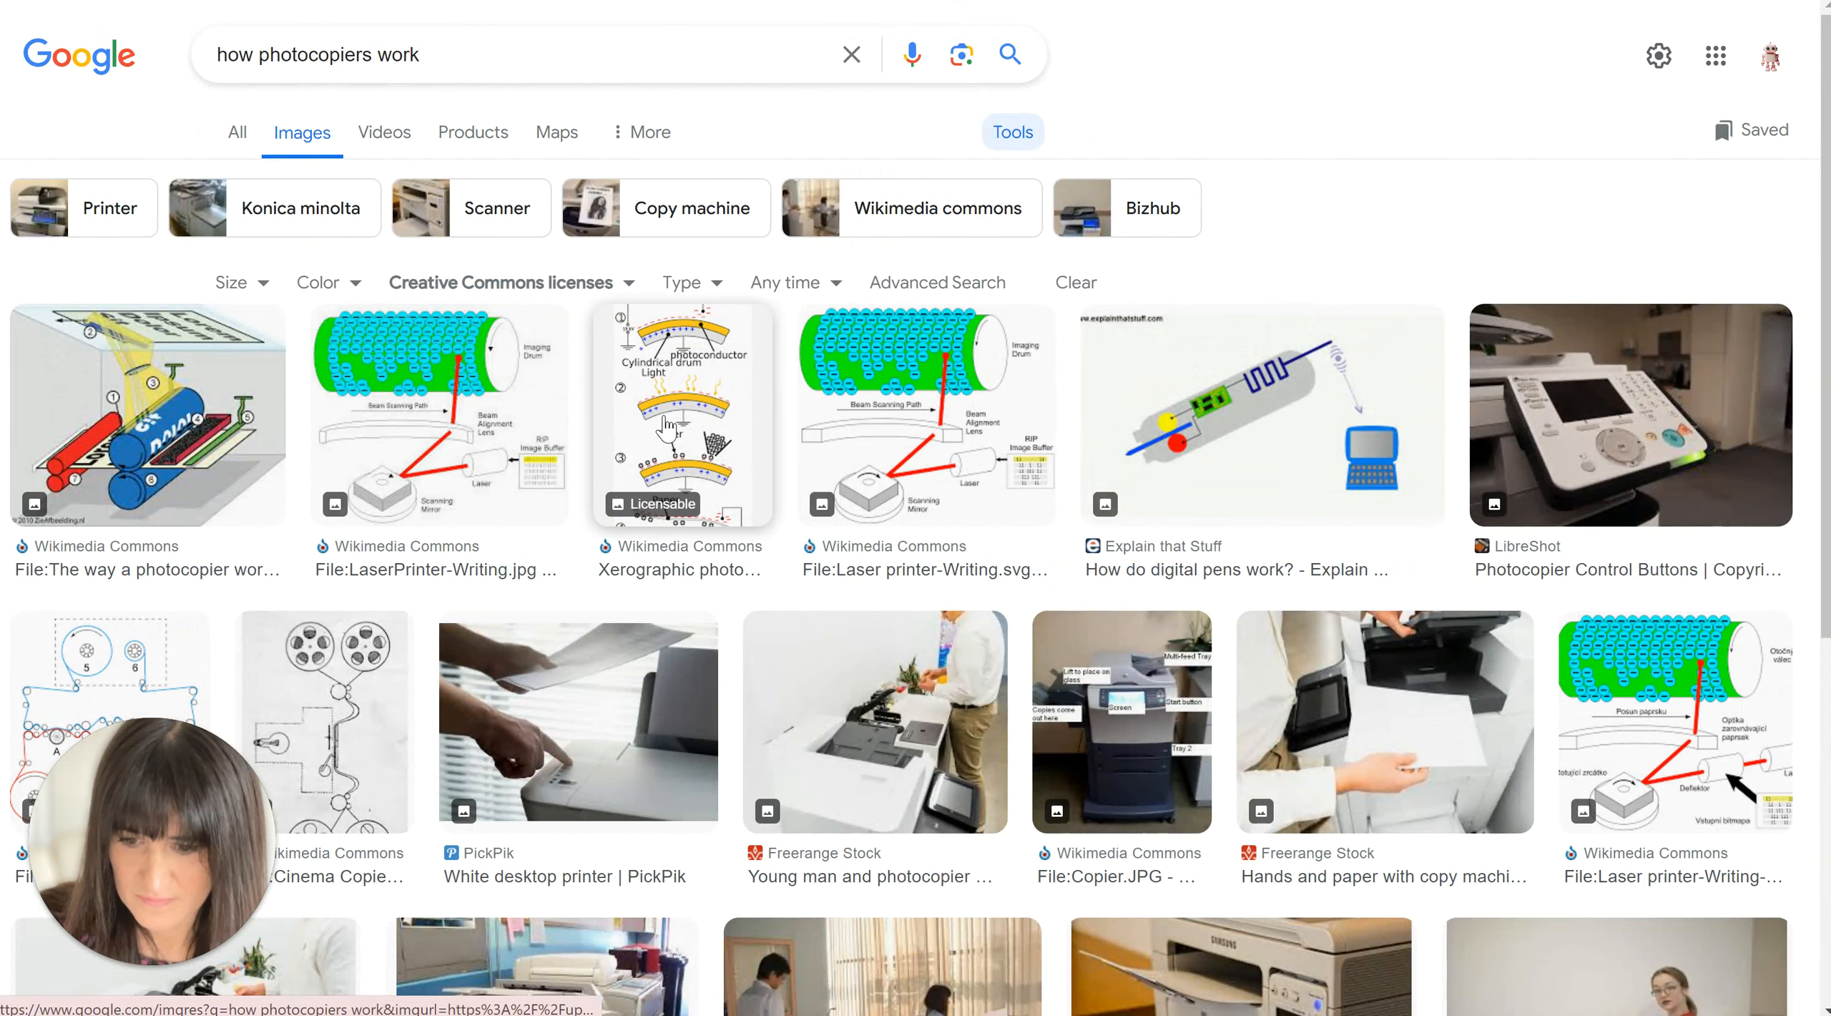
{"action": "left_click", "coordinate": [667, 428]}
{"action": "left_click", "coordinate": [1704, 807]}
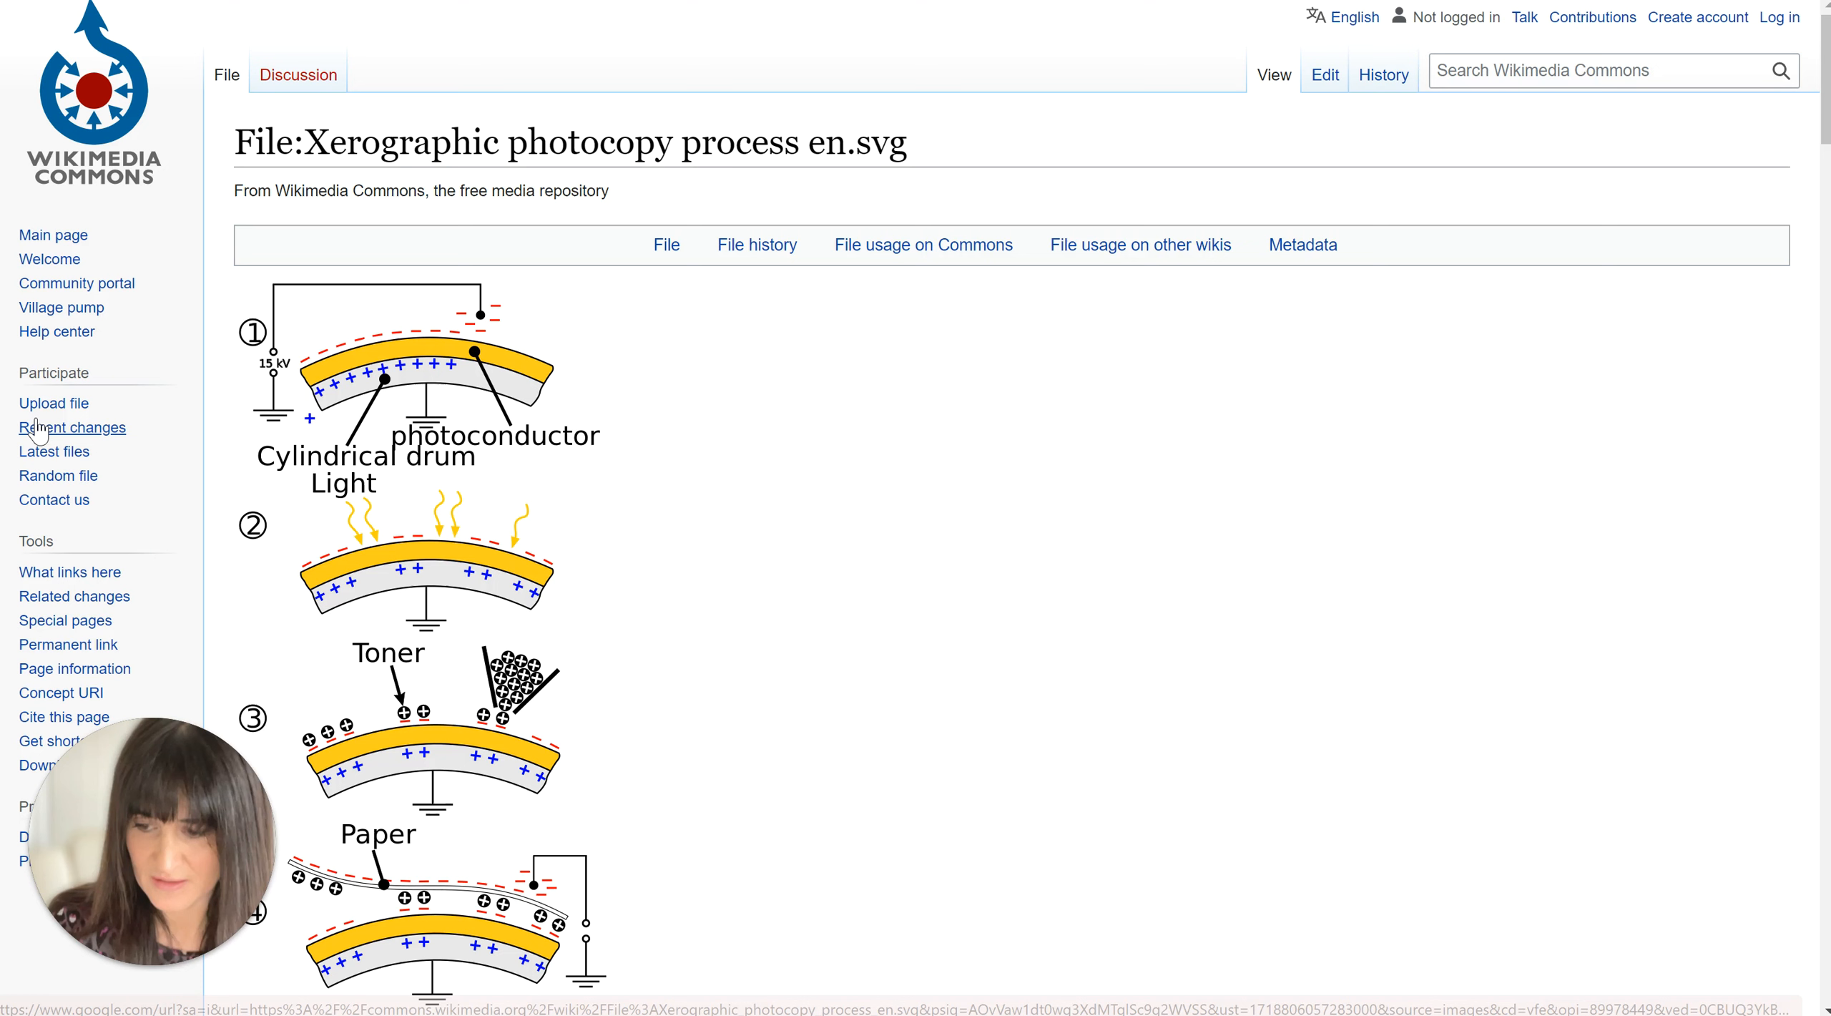
{"action": "left_click", "coordinate": [415, 543]}
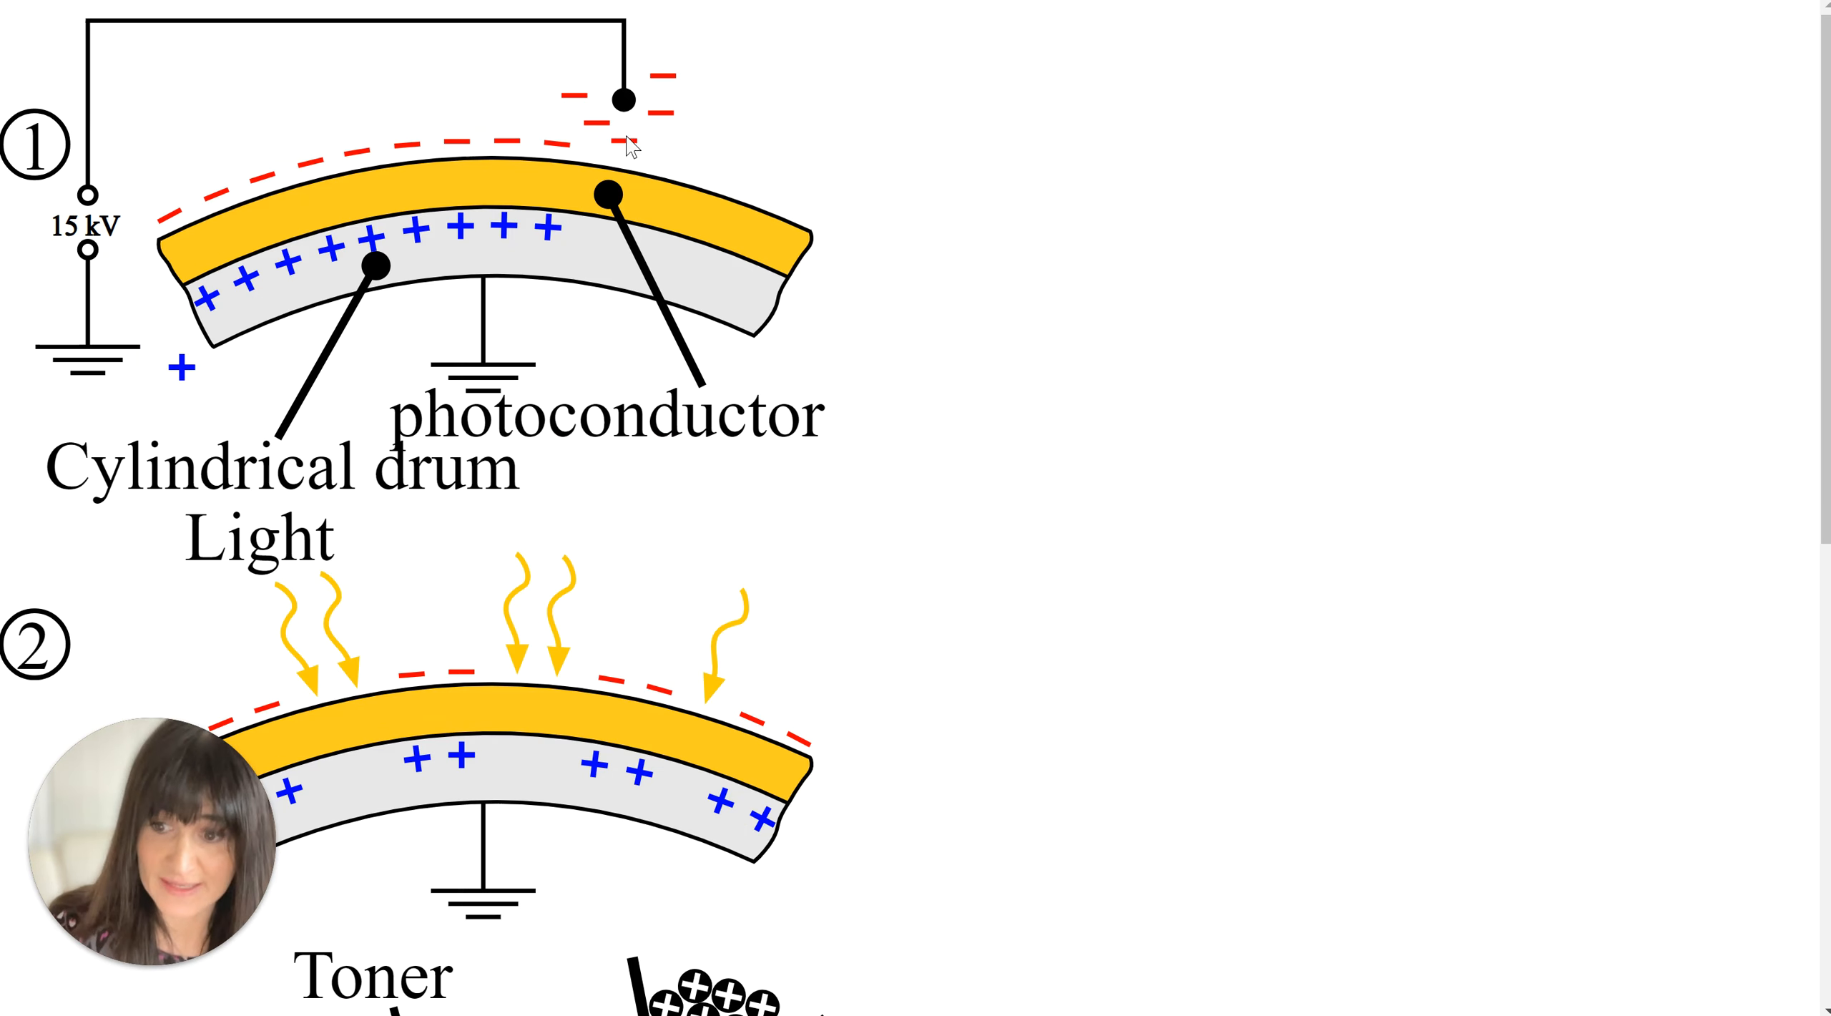
Switch back to the Gamma presentation and set the photocopier image's media source to Image upload or URL.
{"action": "mouse_move", "coordinate": [1188, 1015]}
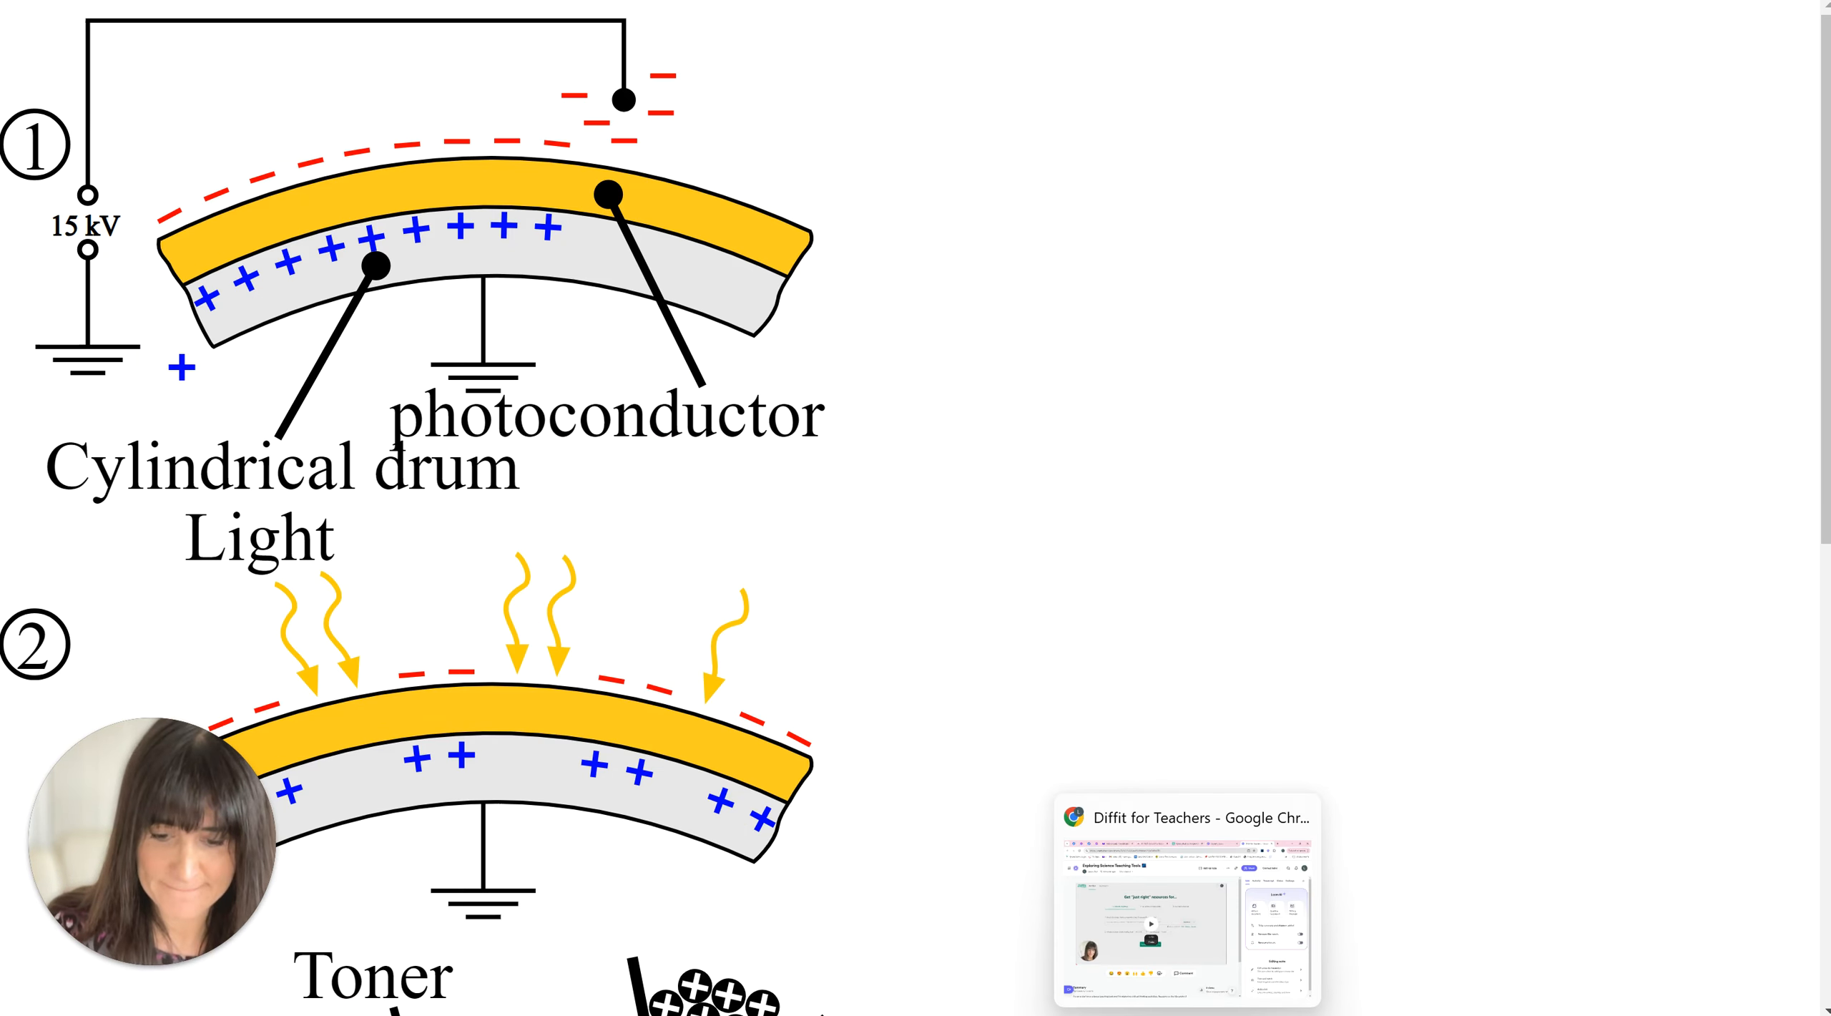
{"action": "key", "text": "alt+Tab"}
{"action": "key", "text": "alt+Tab"}
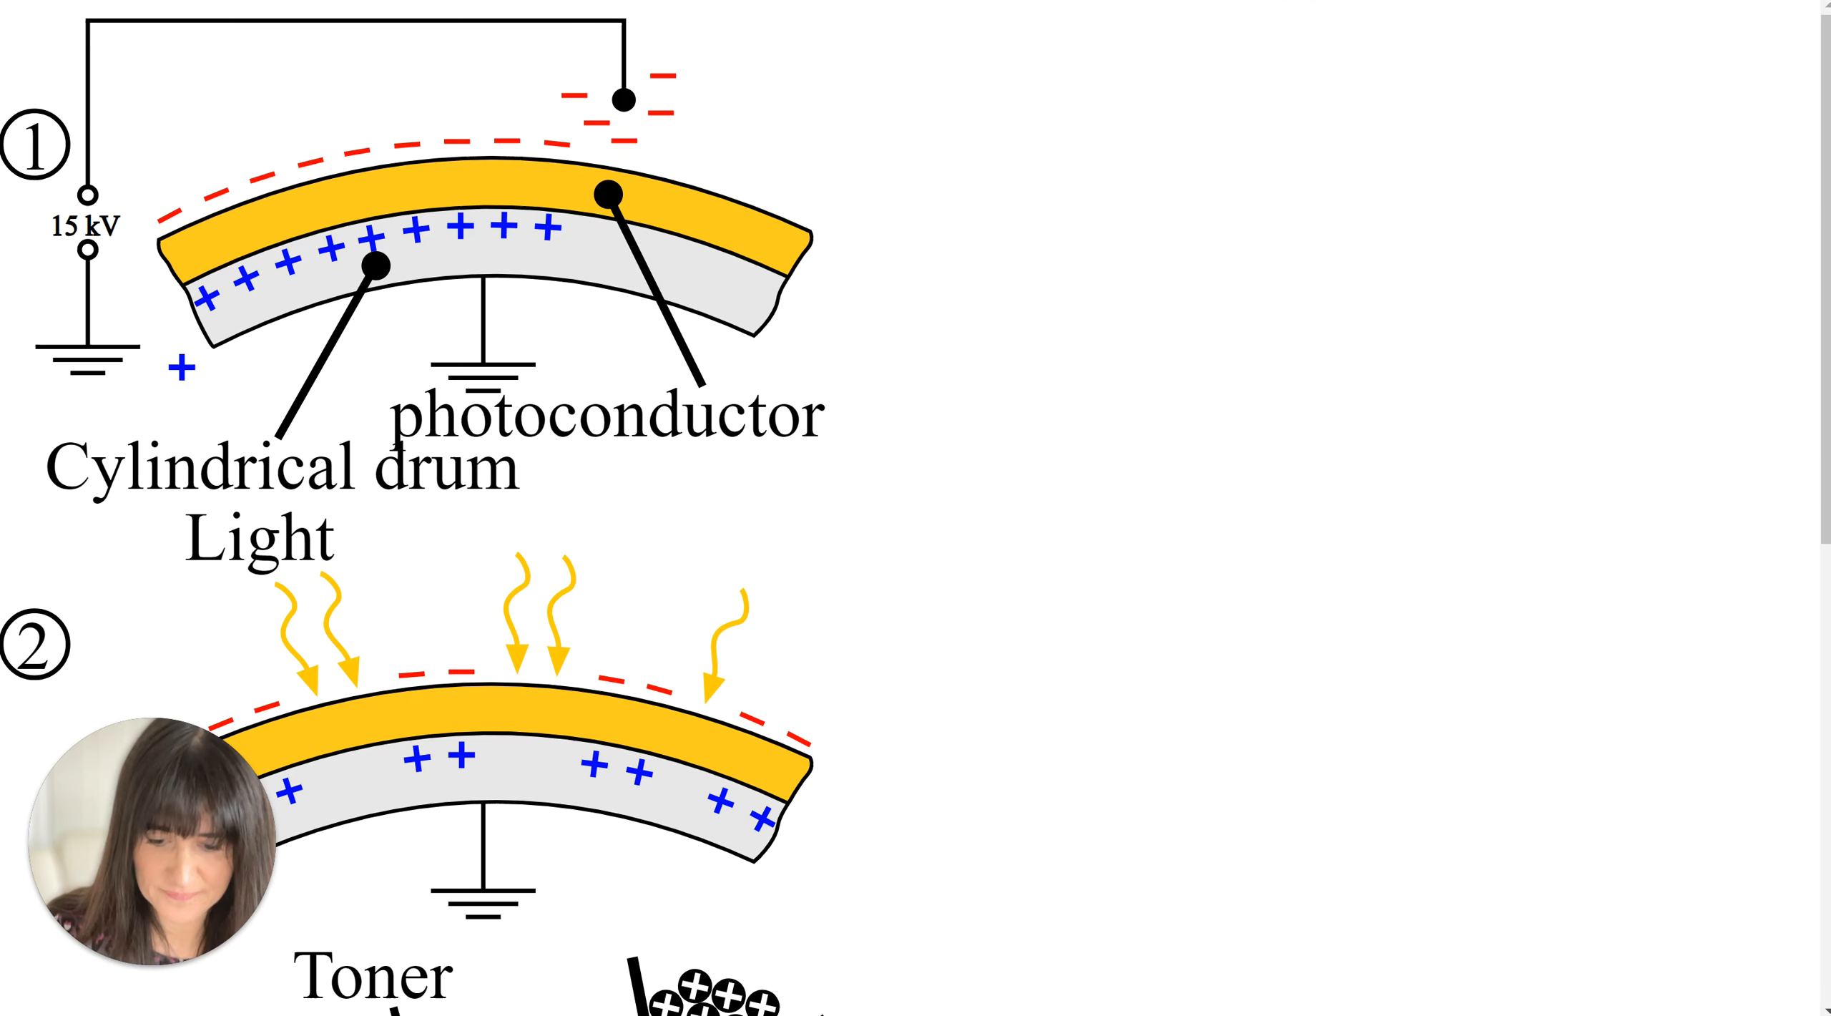
{"action": "key", "text": "alt+Tab"}
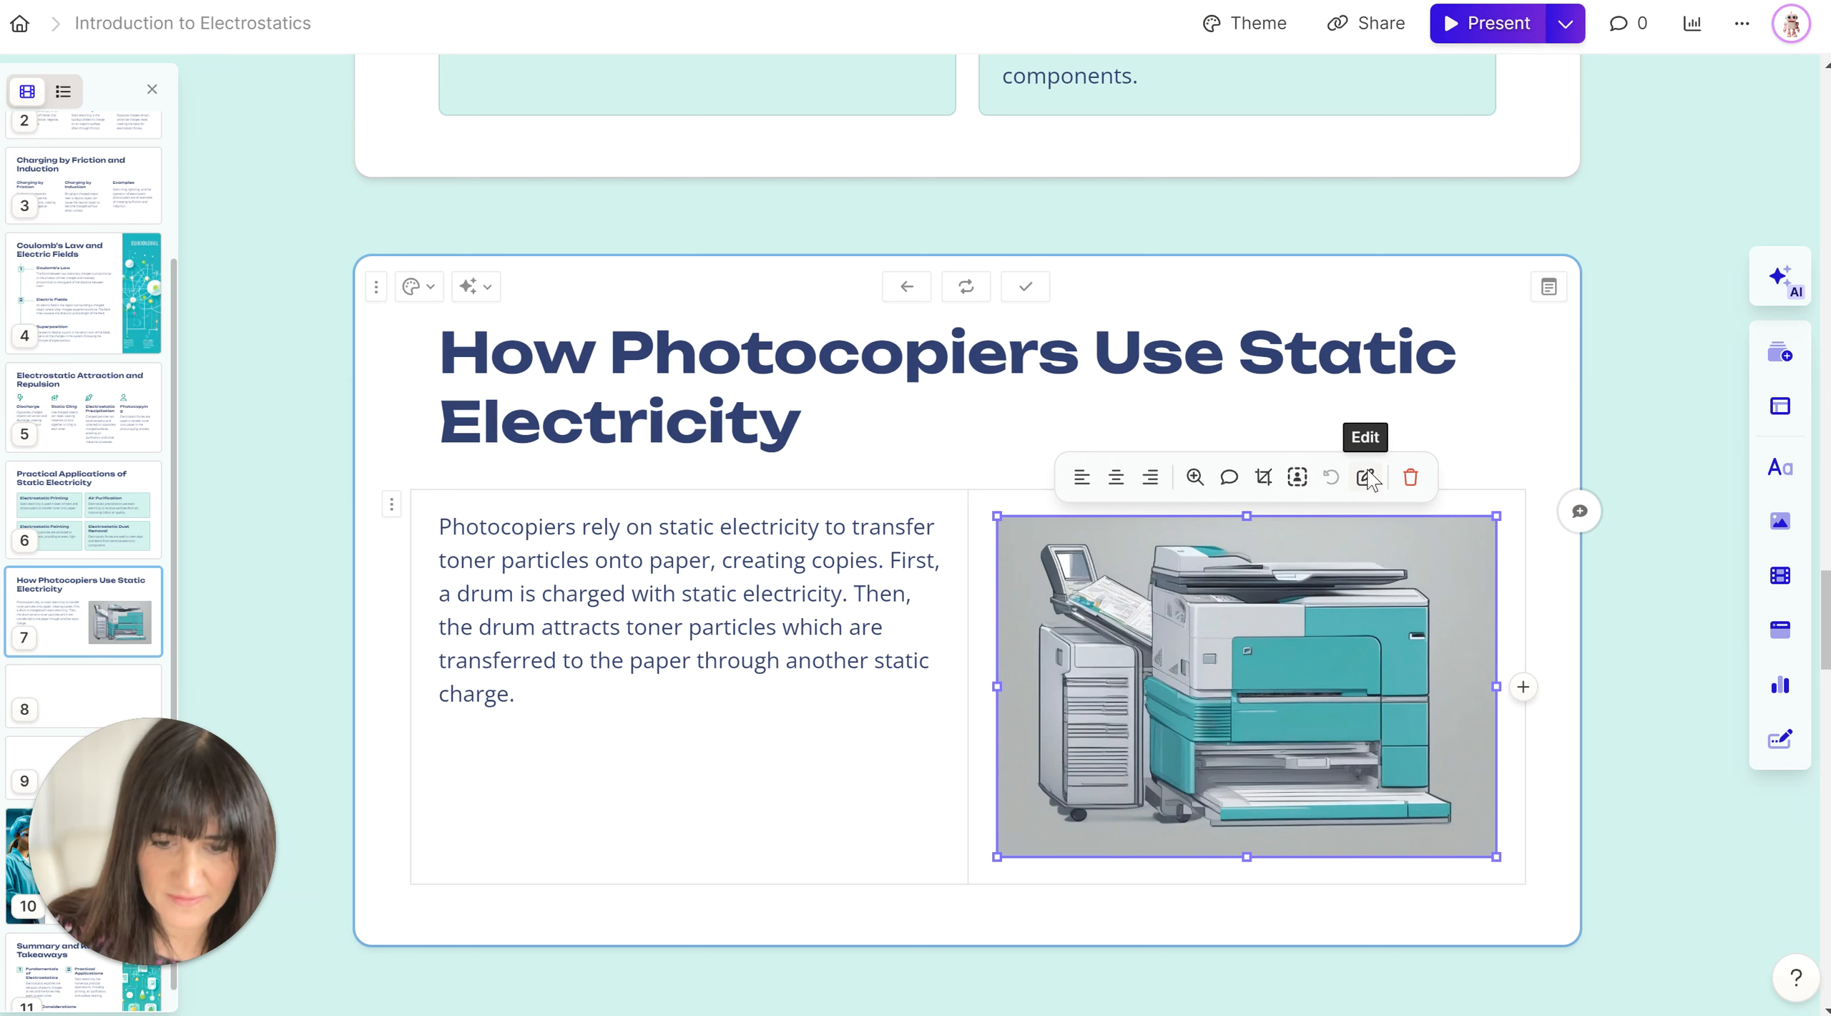
{"action": "key", "text": "Escape"}
{"action": "left_click", "coordinate": [1368, 478]}
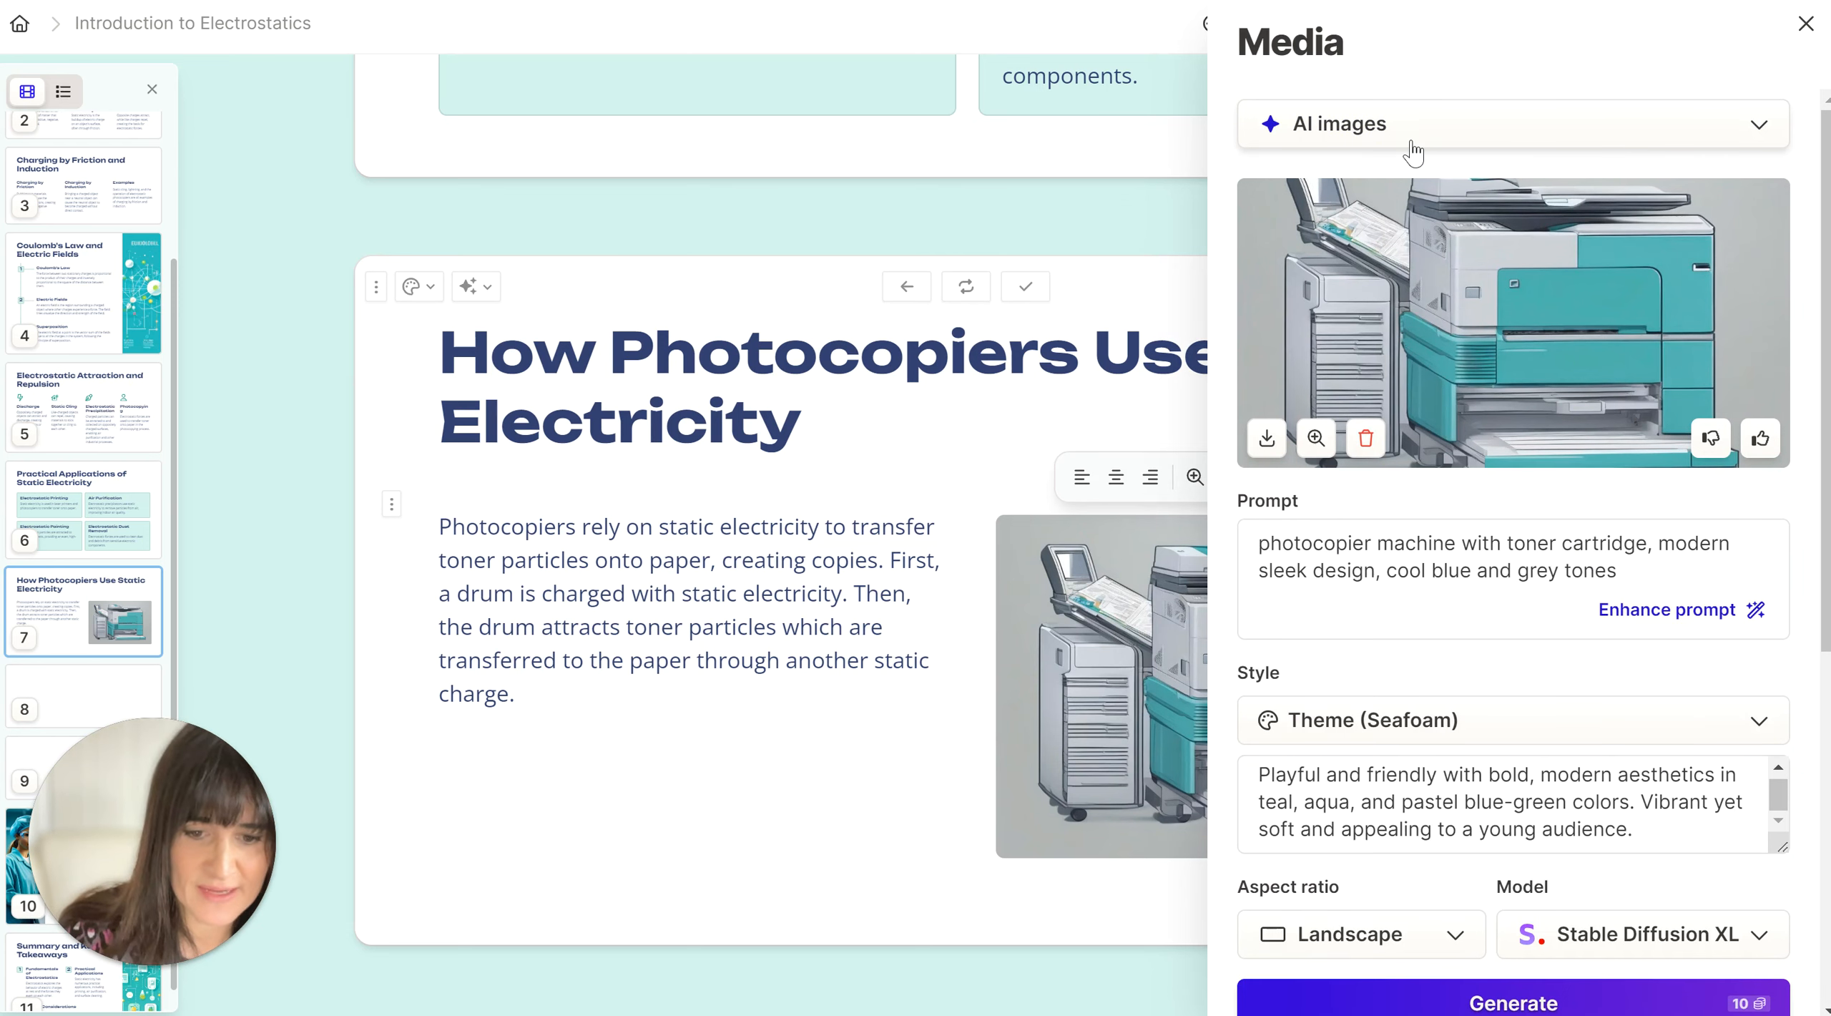
{"action": "left_click", "coordinate": [1413, 147]}
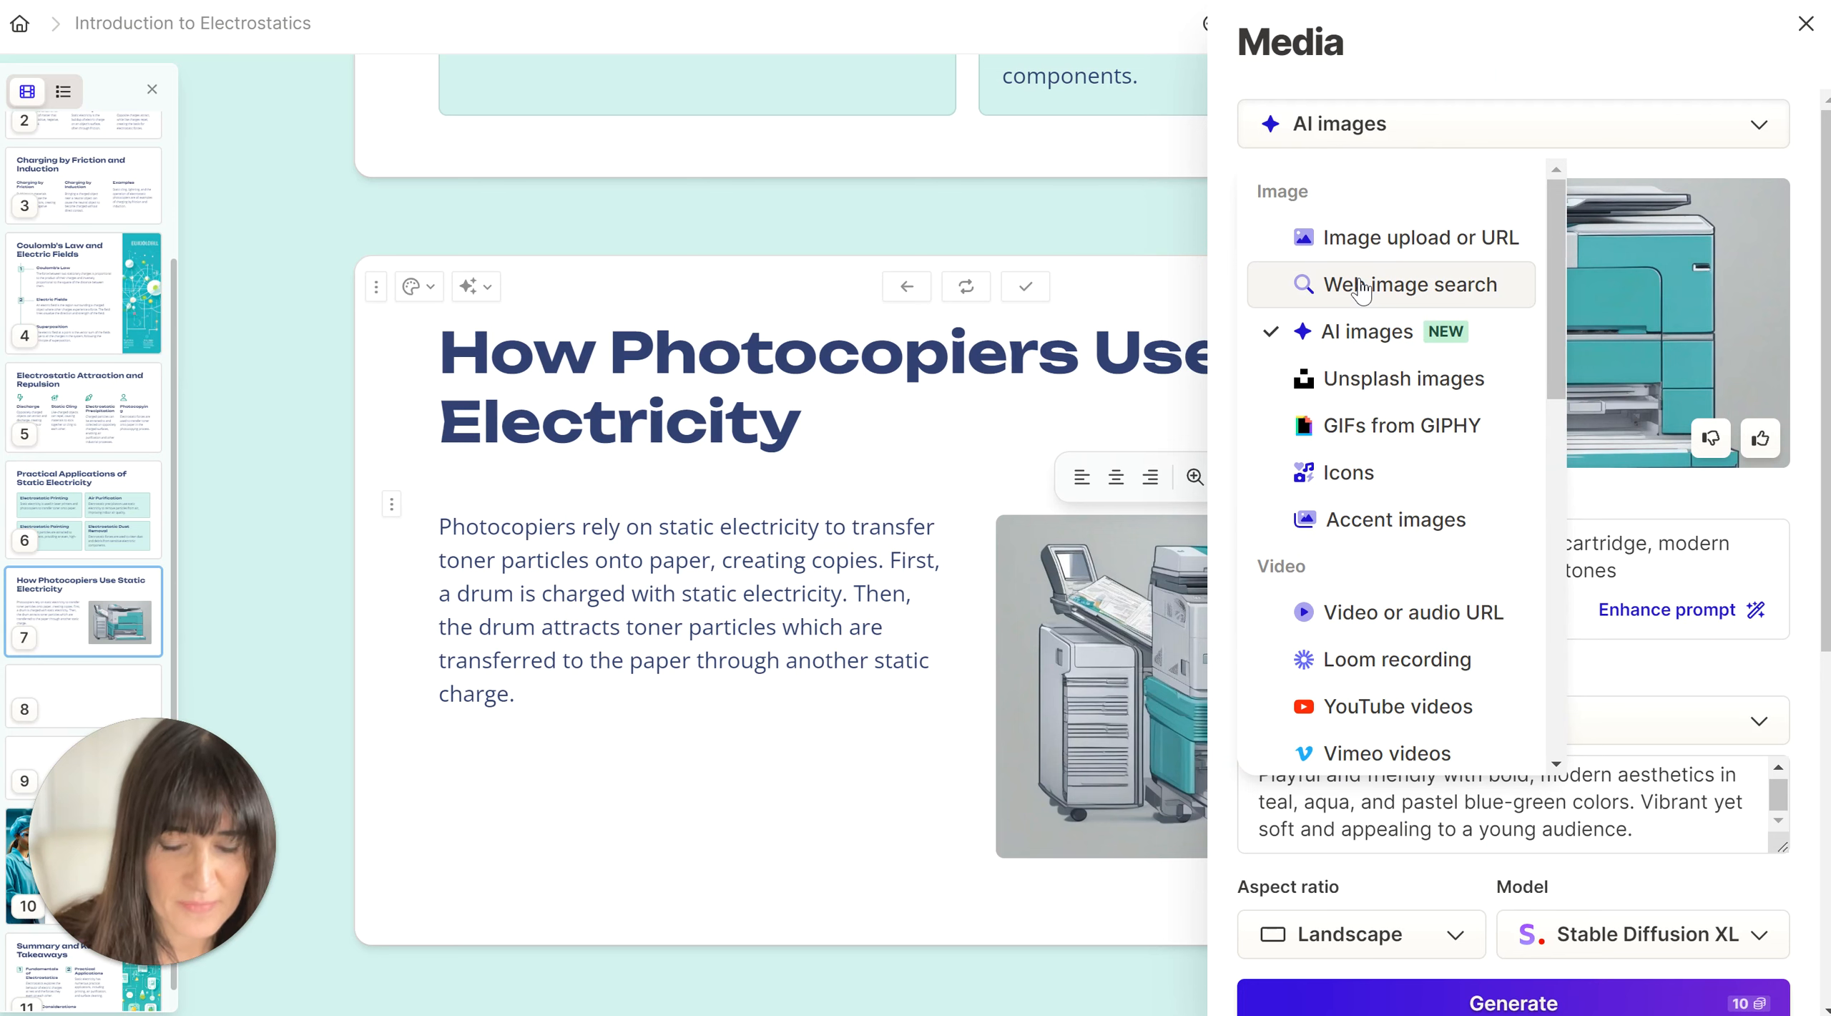
{"action": "left_click", "coordinate": [1372, 242]}
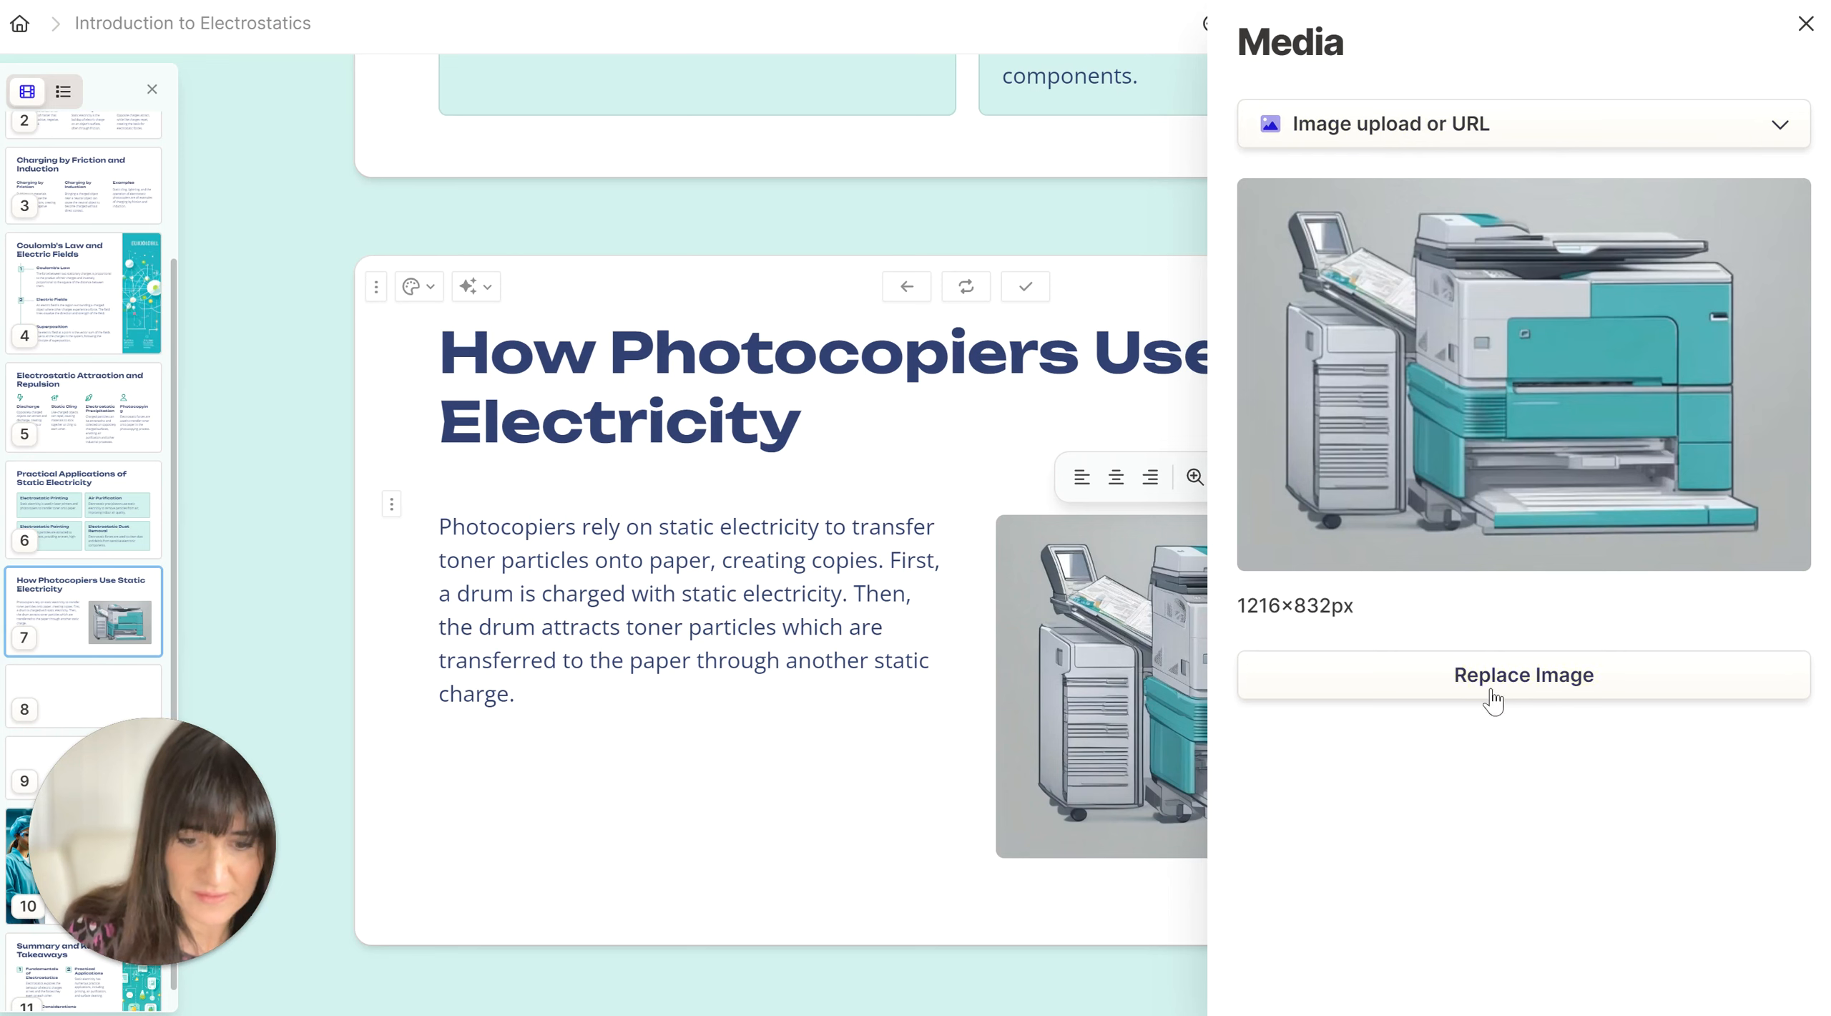
Replace the photocopier image on the How Photocopiers Use Static Electricity card with the diagram from its copied Wikimedia Commons image URL.
{"action": "left_click", "coordinate": [1494, 693]}
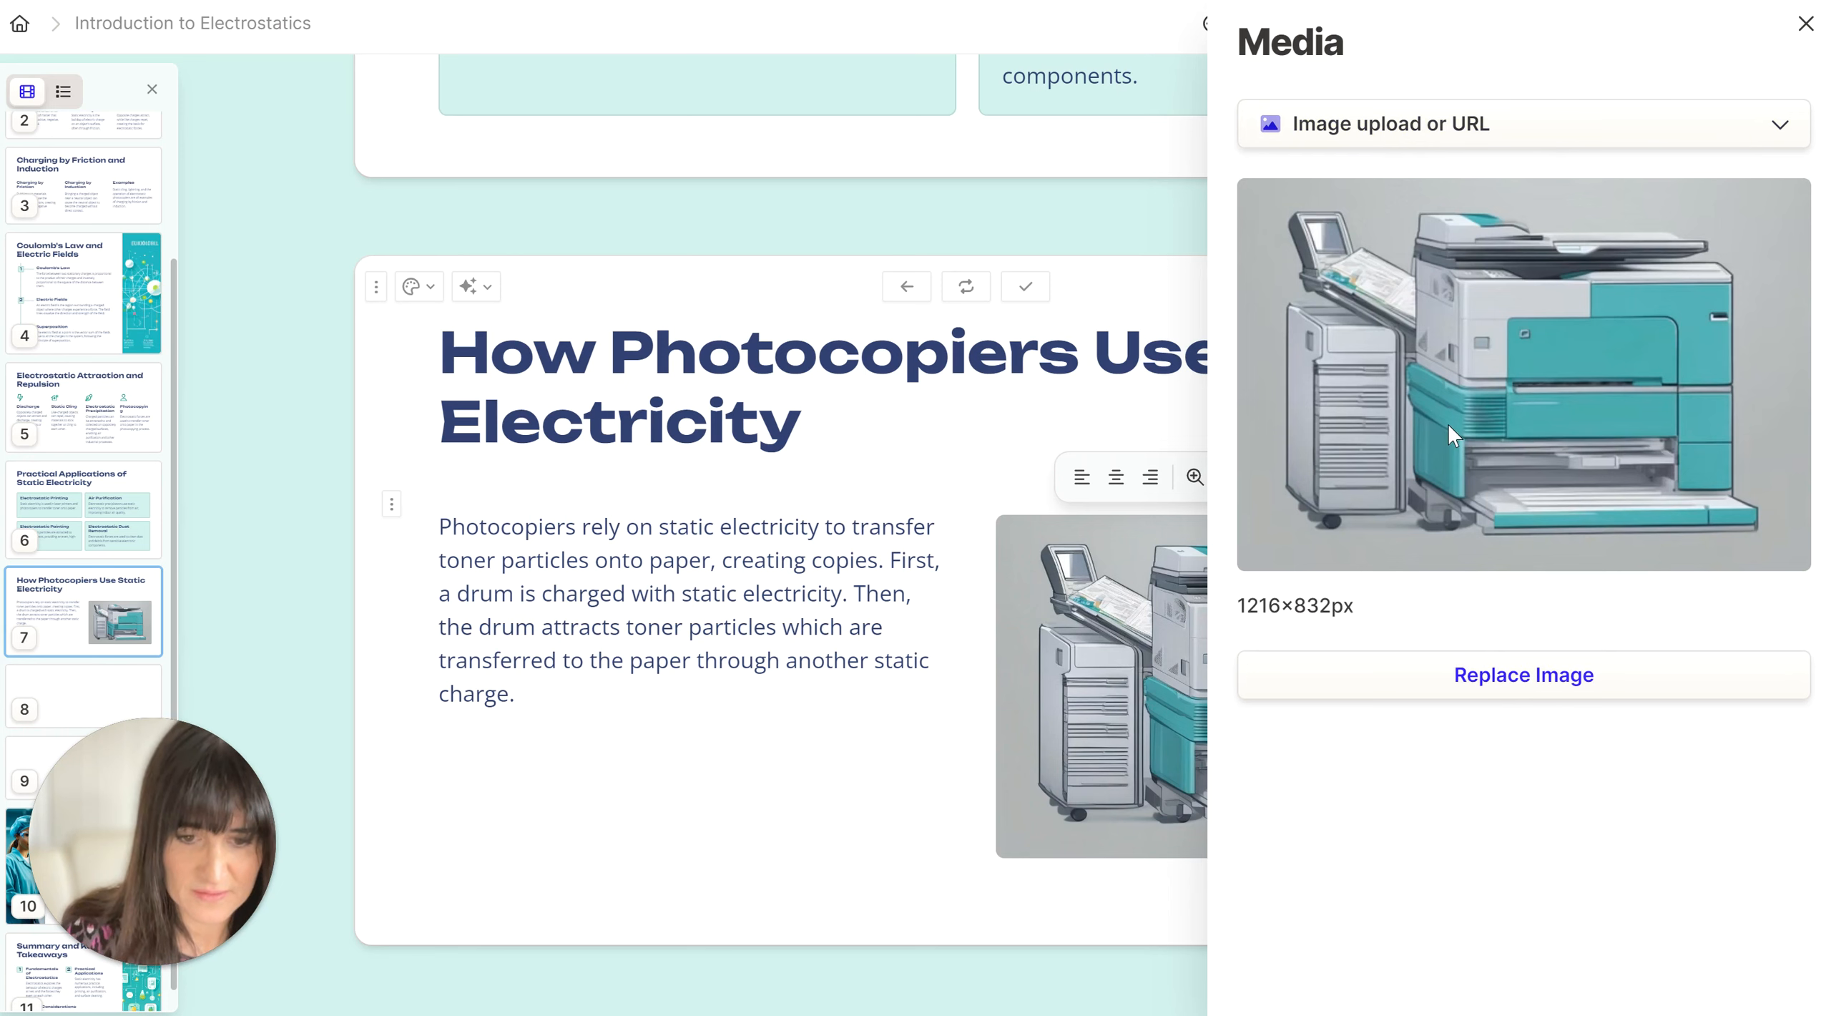
{"action": "left_click", "coordinate": [1536, 679]}
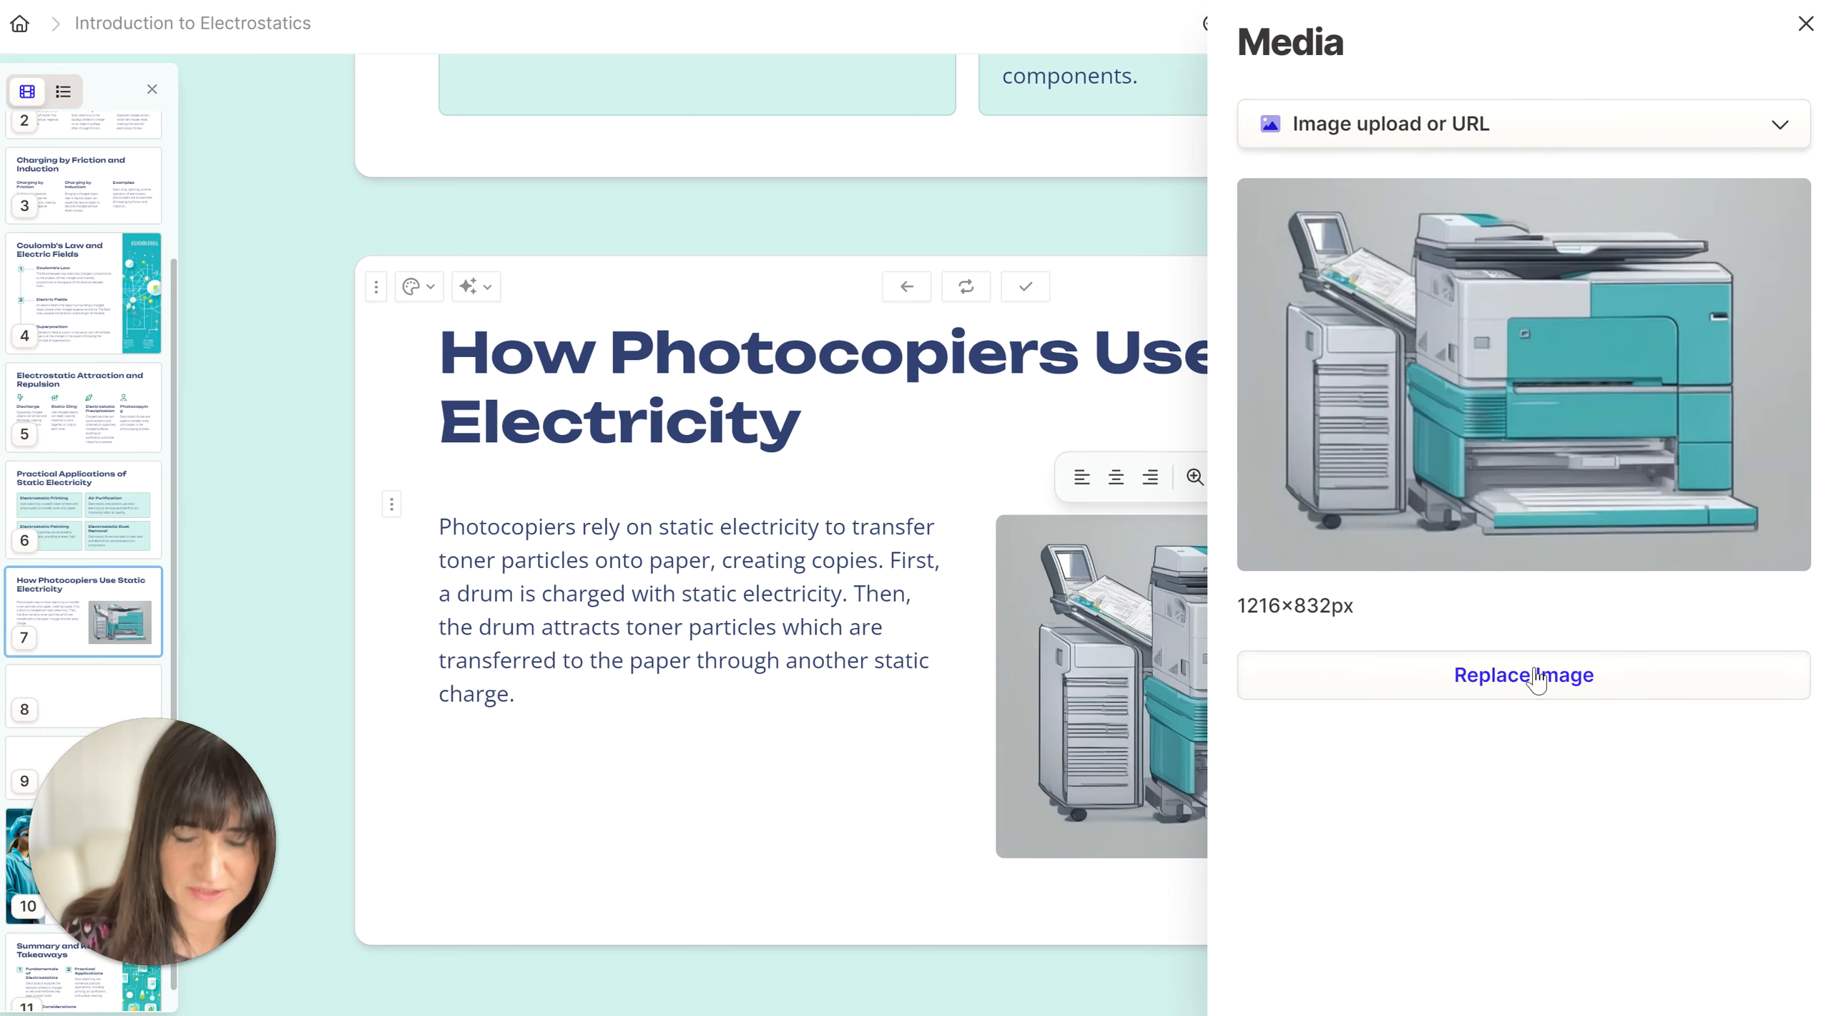
{"action": "left_click", "coordinate": [1386, 252]}
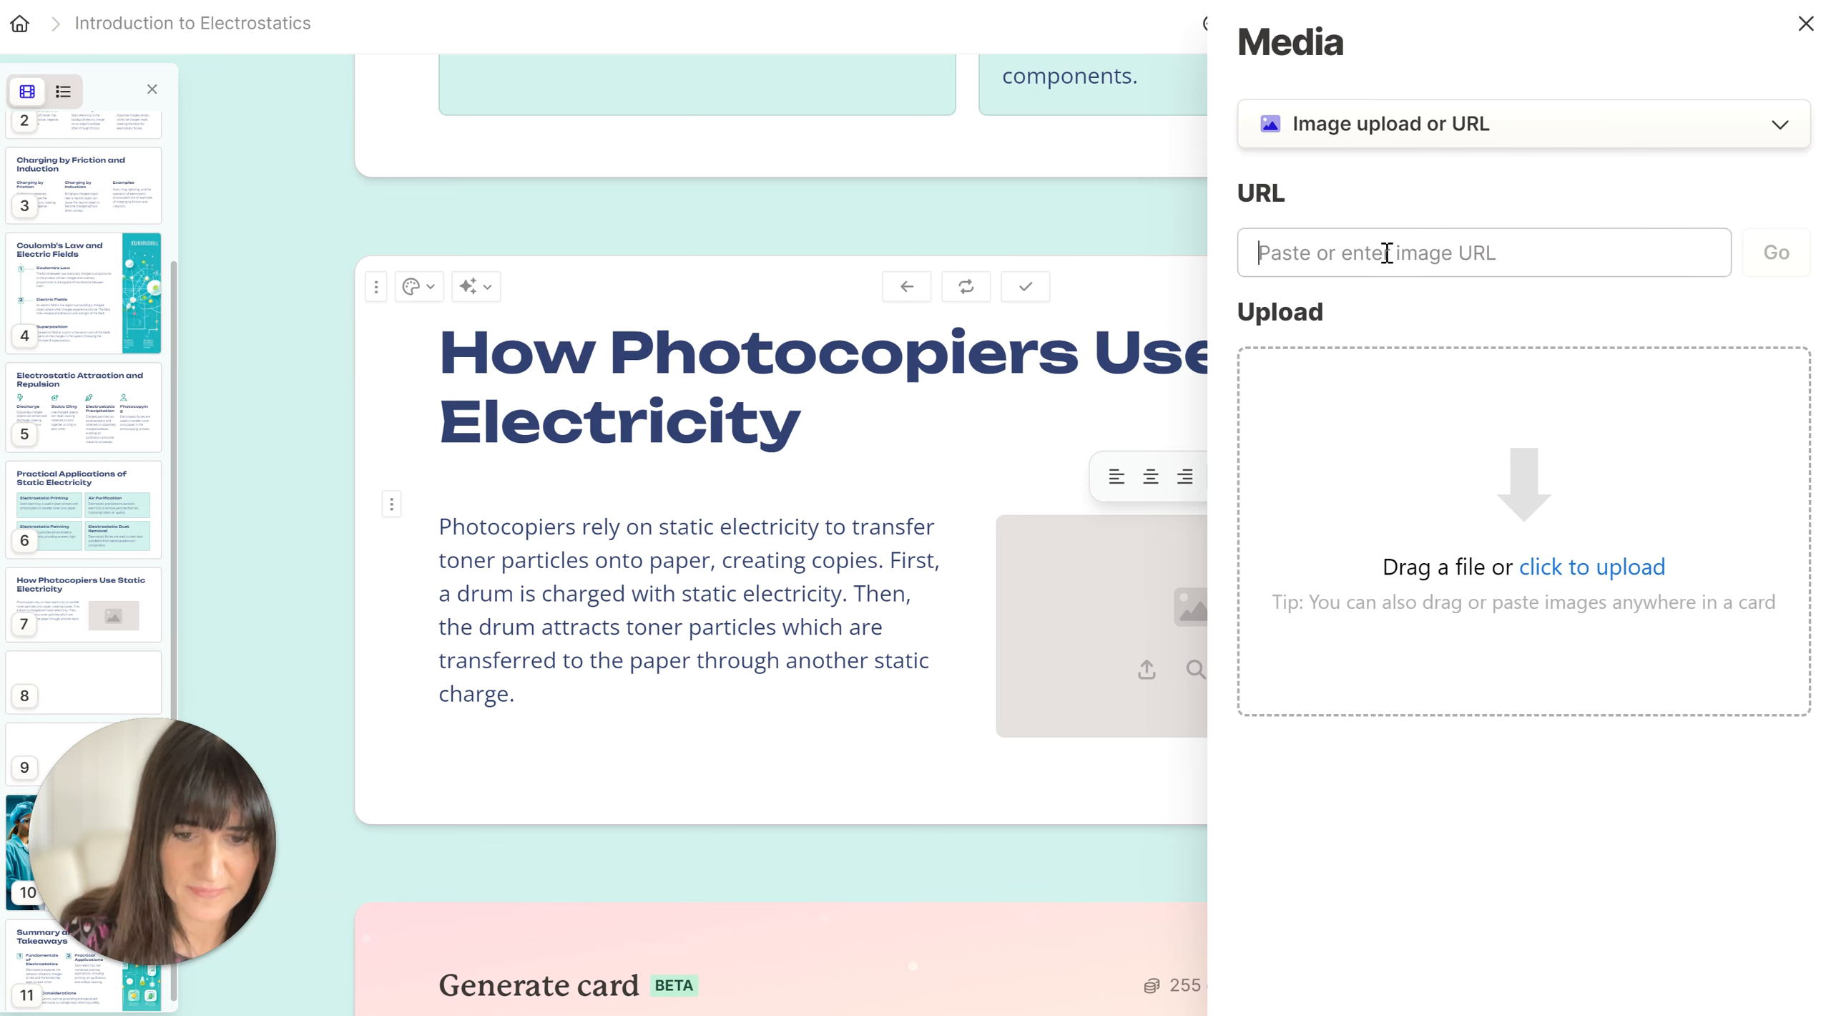
{"action": "key", "text": "ctrl+v"}
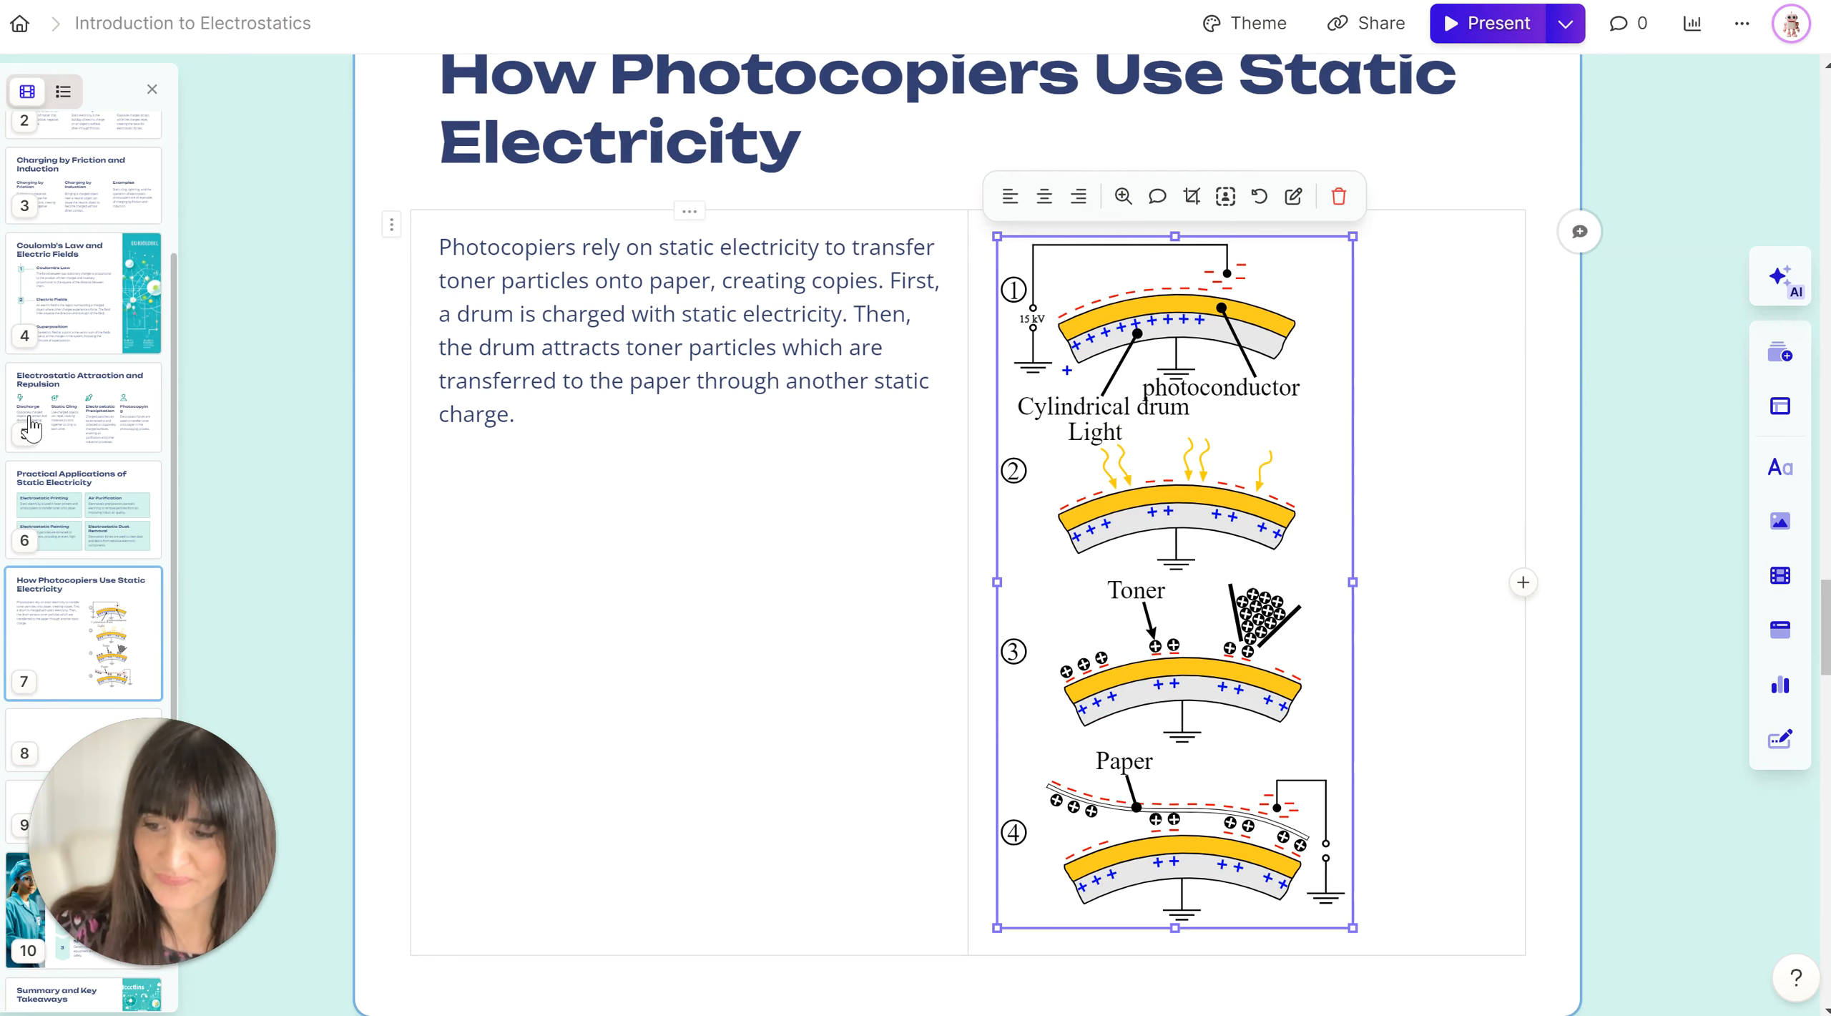
Copy the presentation's view link for anyone with the link and leave the sharing settings.
{"action": "scroll", "coordinate": [501, 536], "scroll_direction": "down", "scroll_amount": 10}
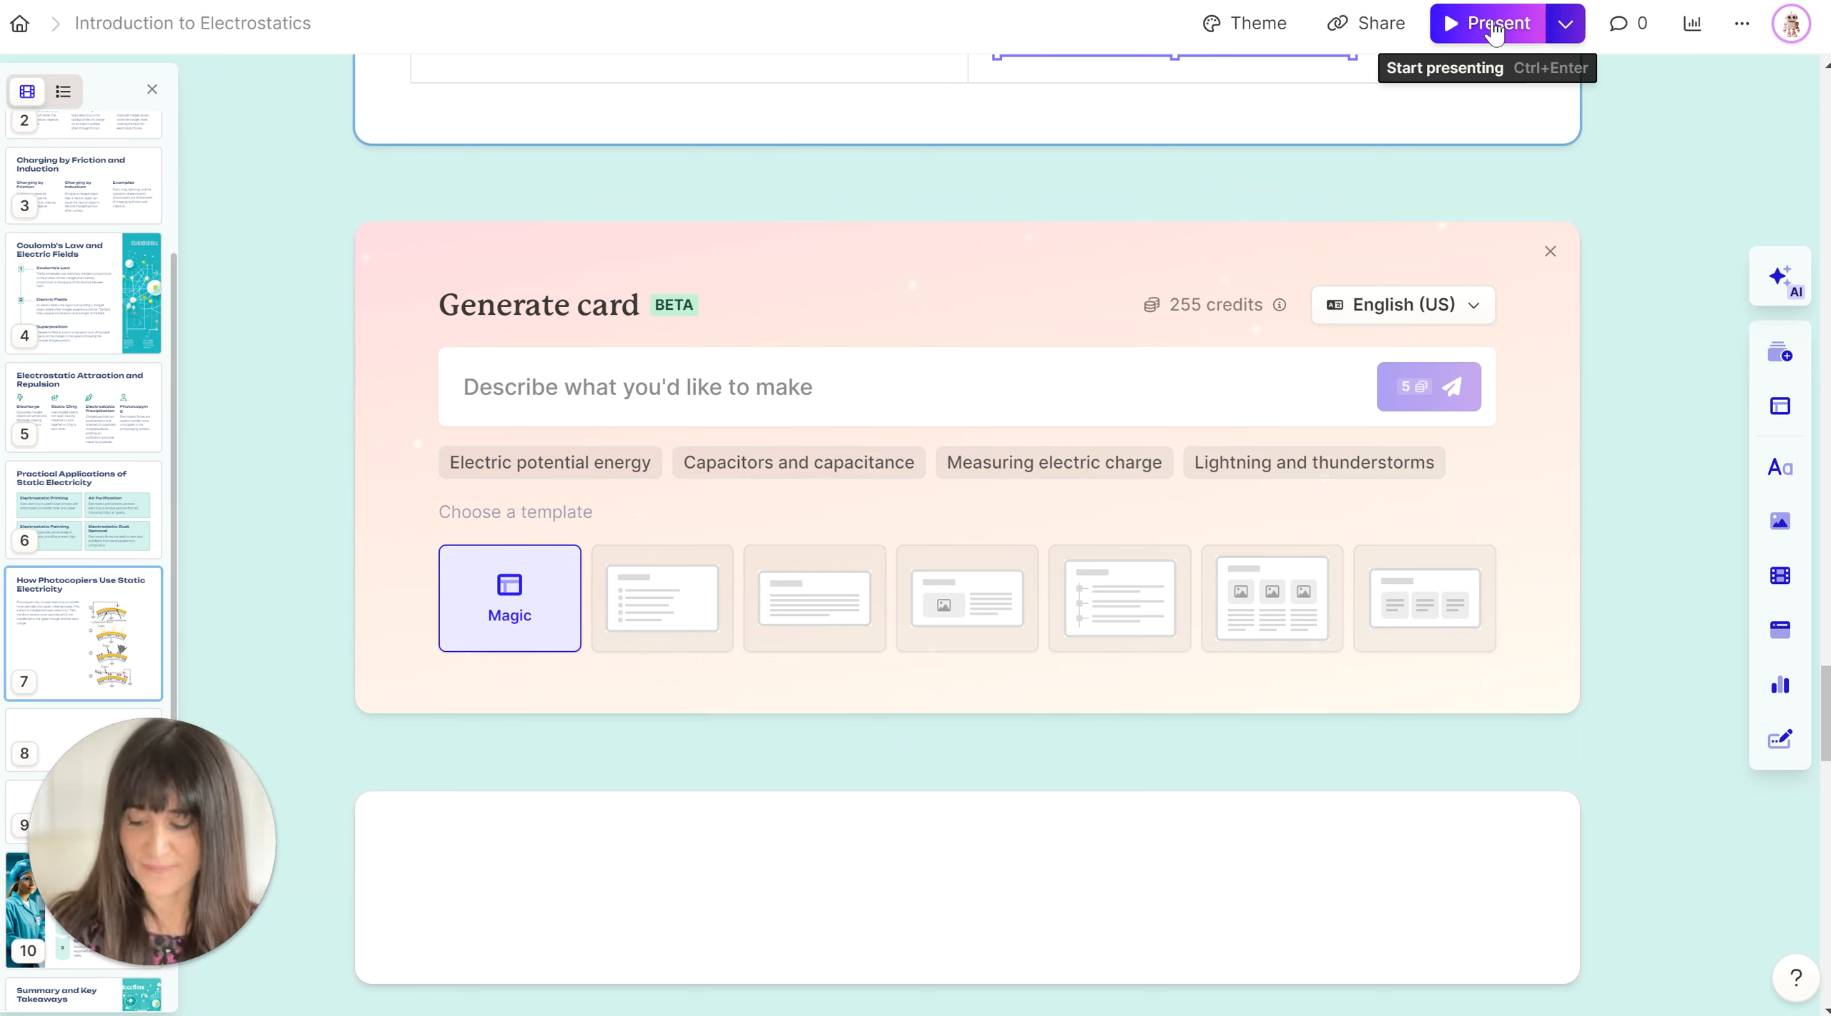
{"action": "left_click", "coordinate": [1356, 21]}
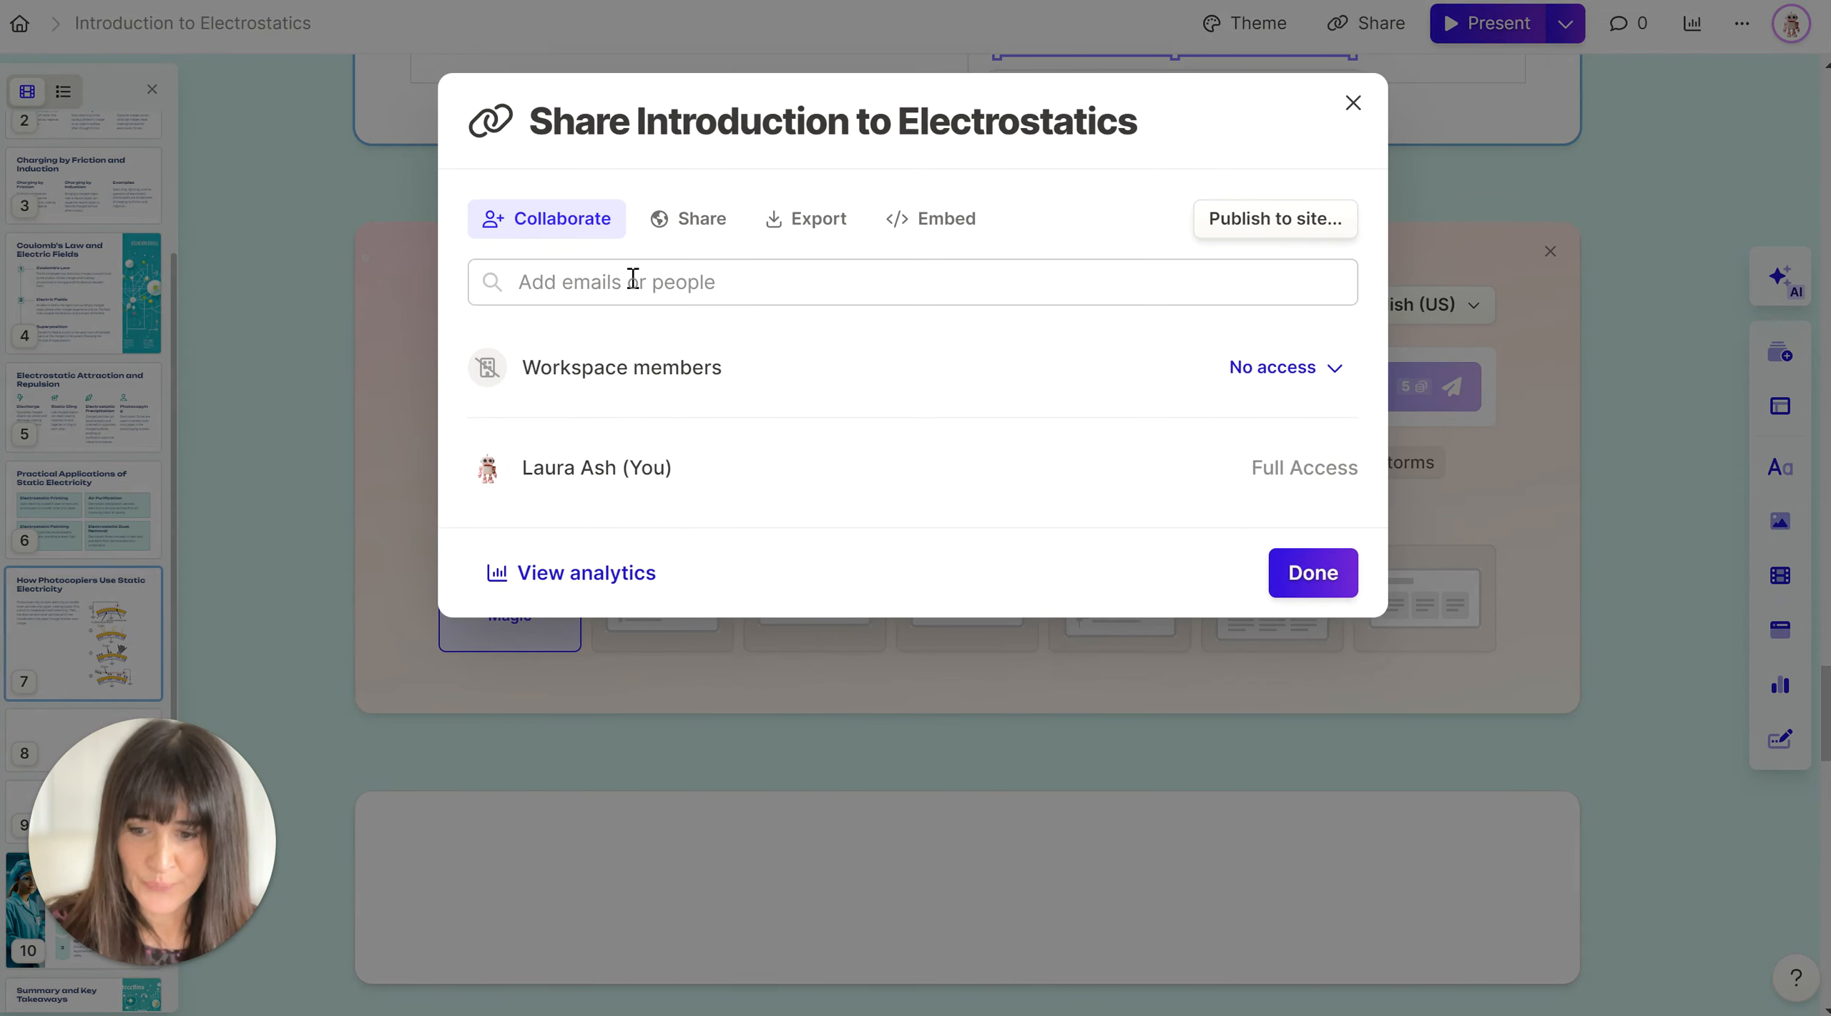
{"action": "left_click", "coordinate": [685, 226]}
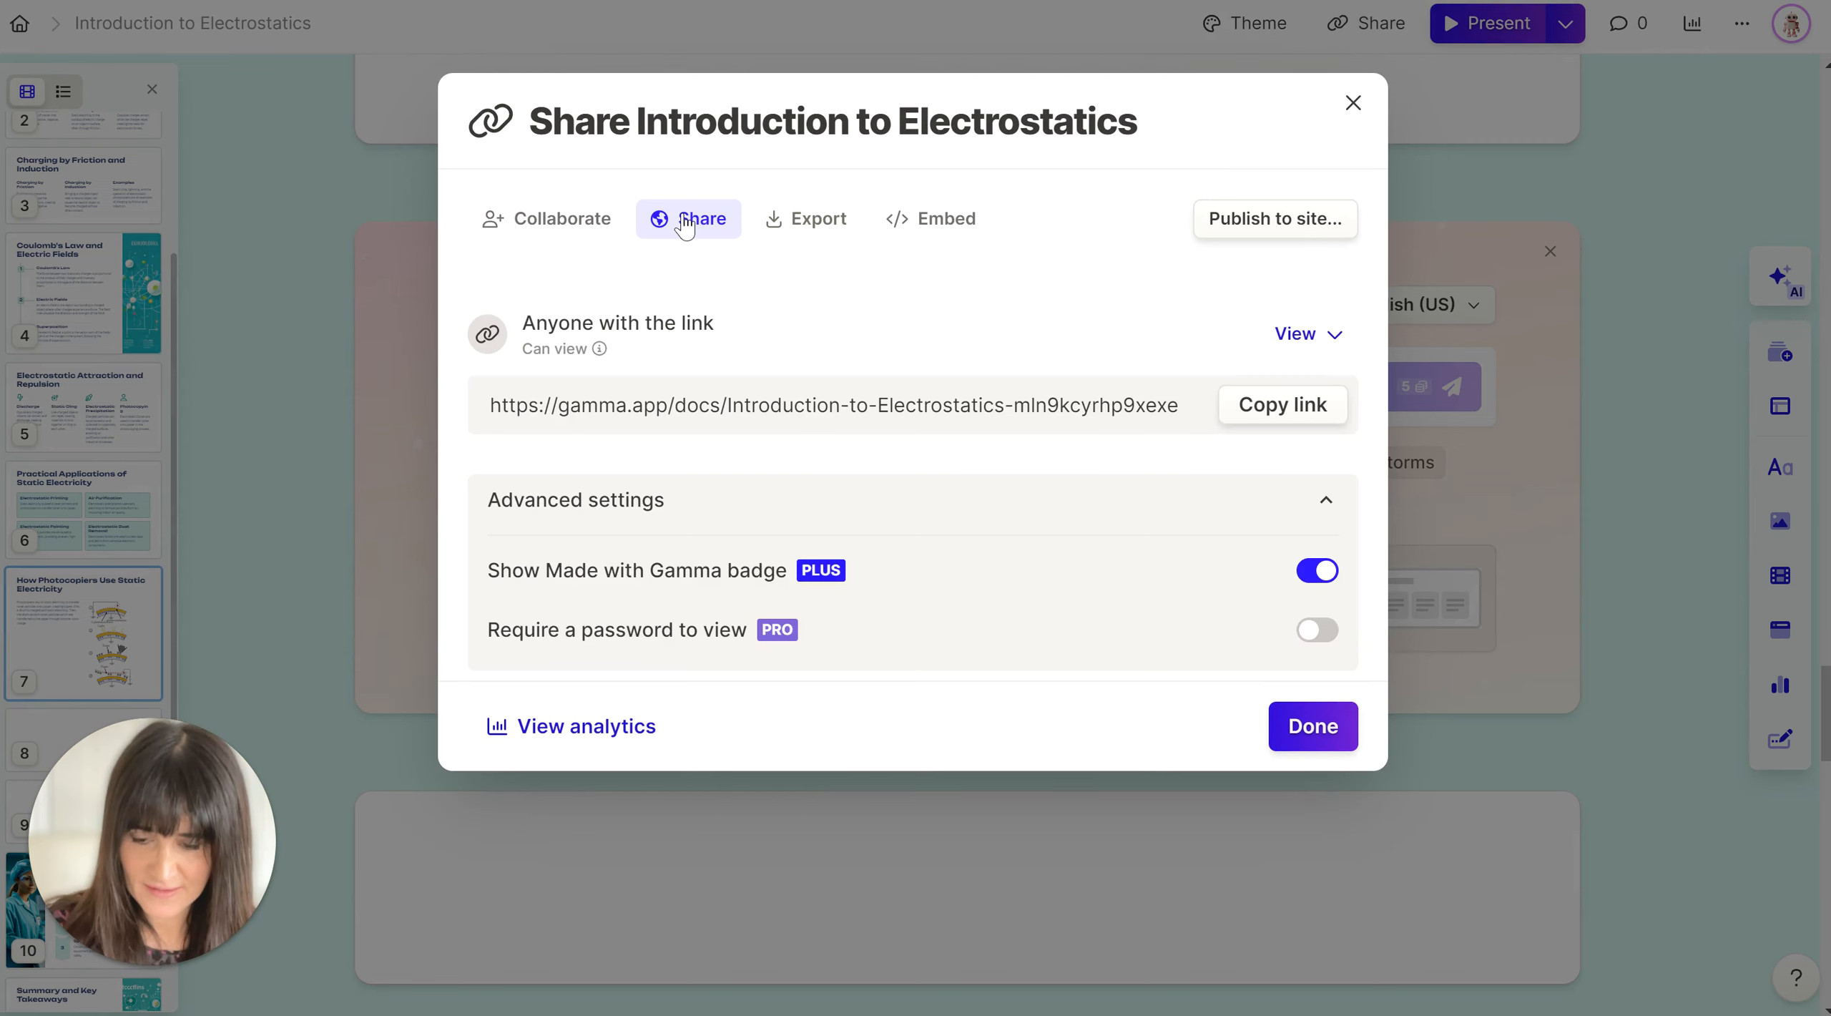
{"action": "left_click", "coordinate": [825, 387]}
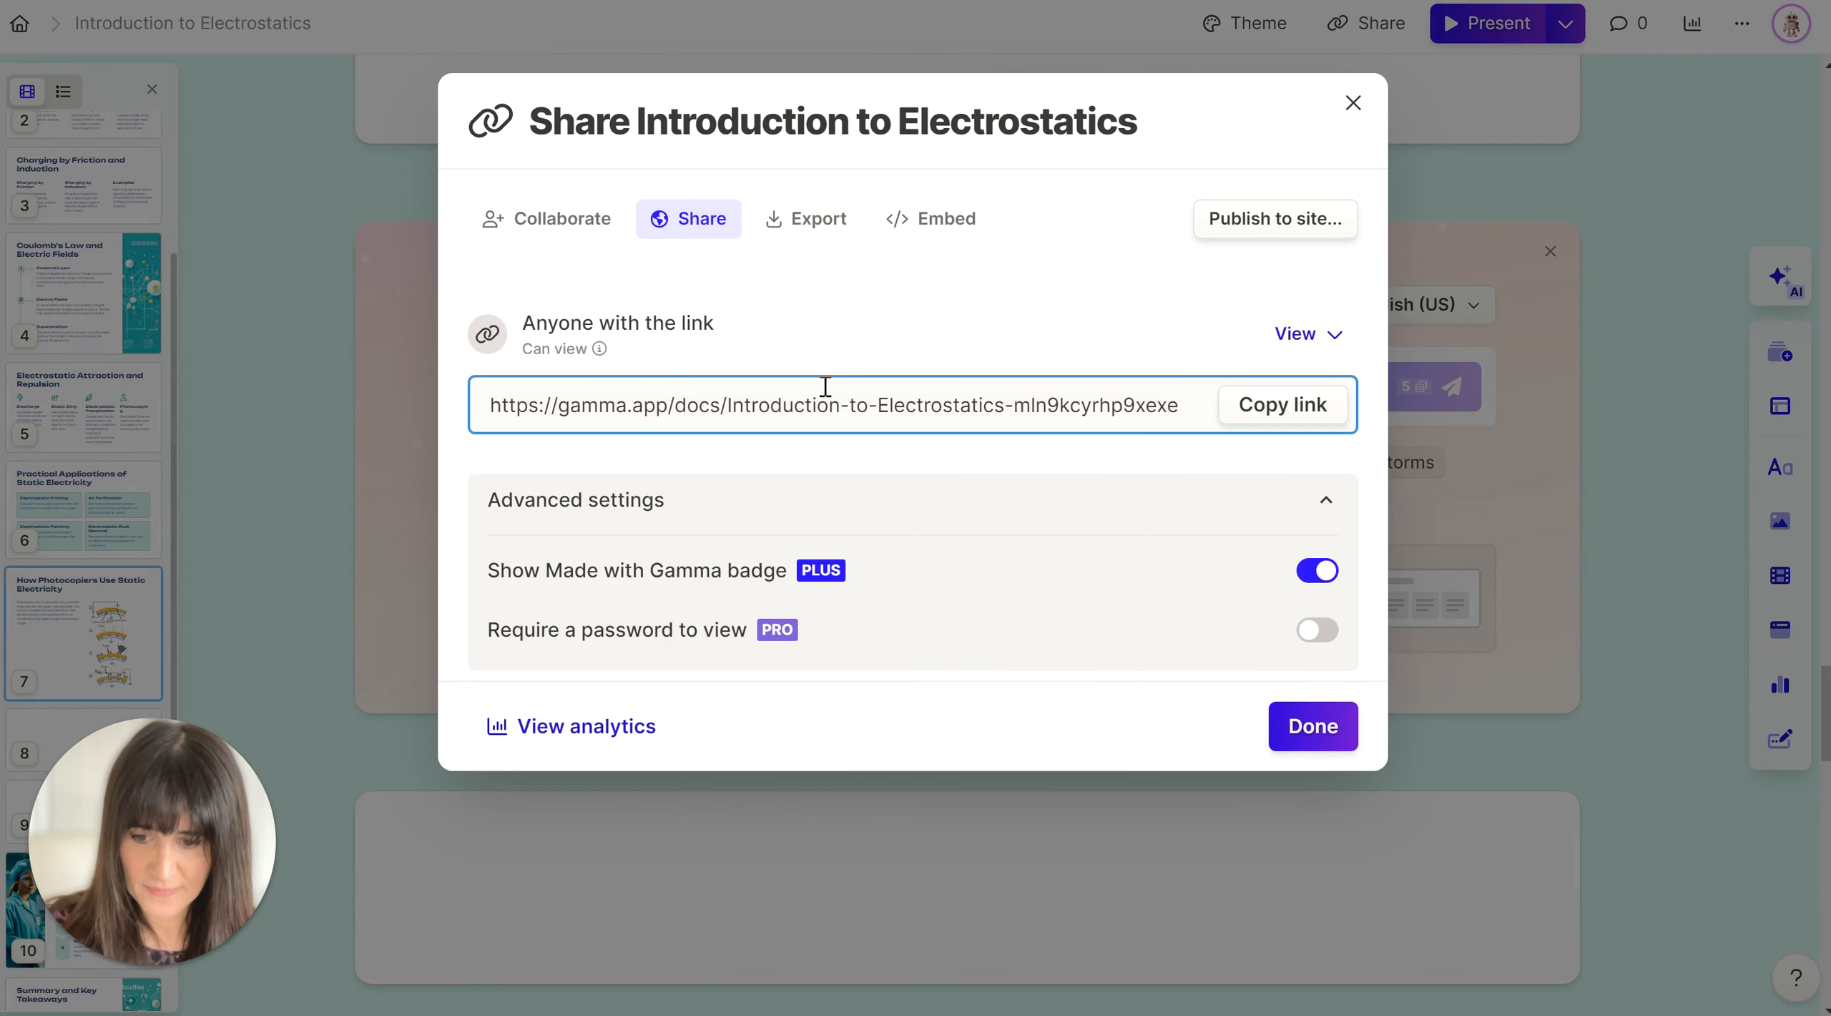
{"action": "key", "text": "ctrl+c"}
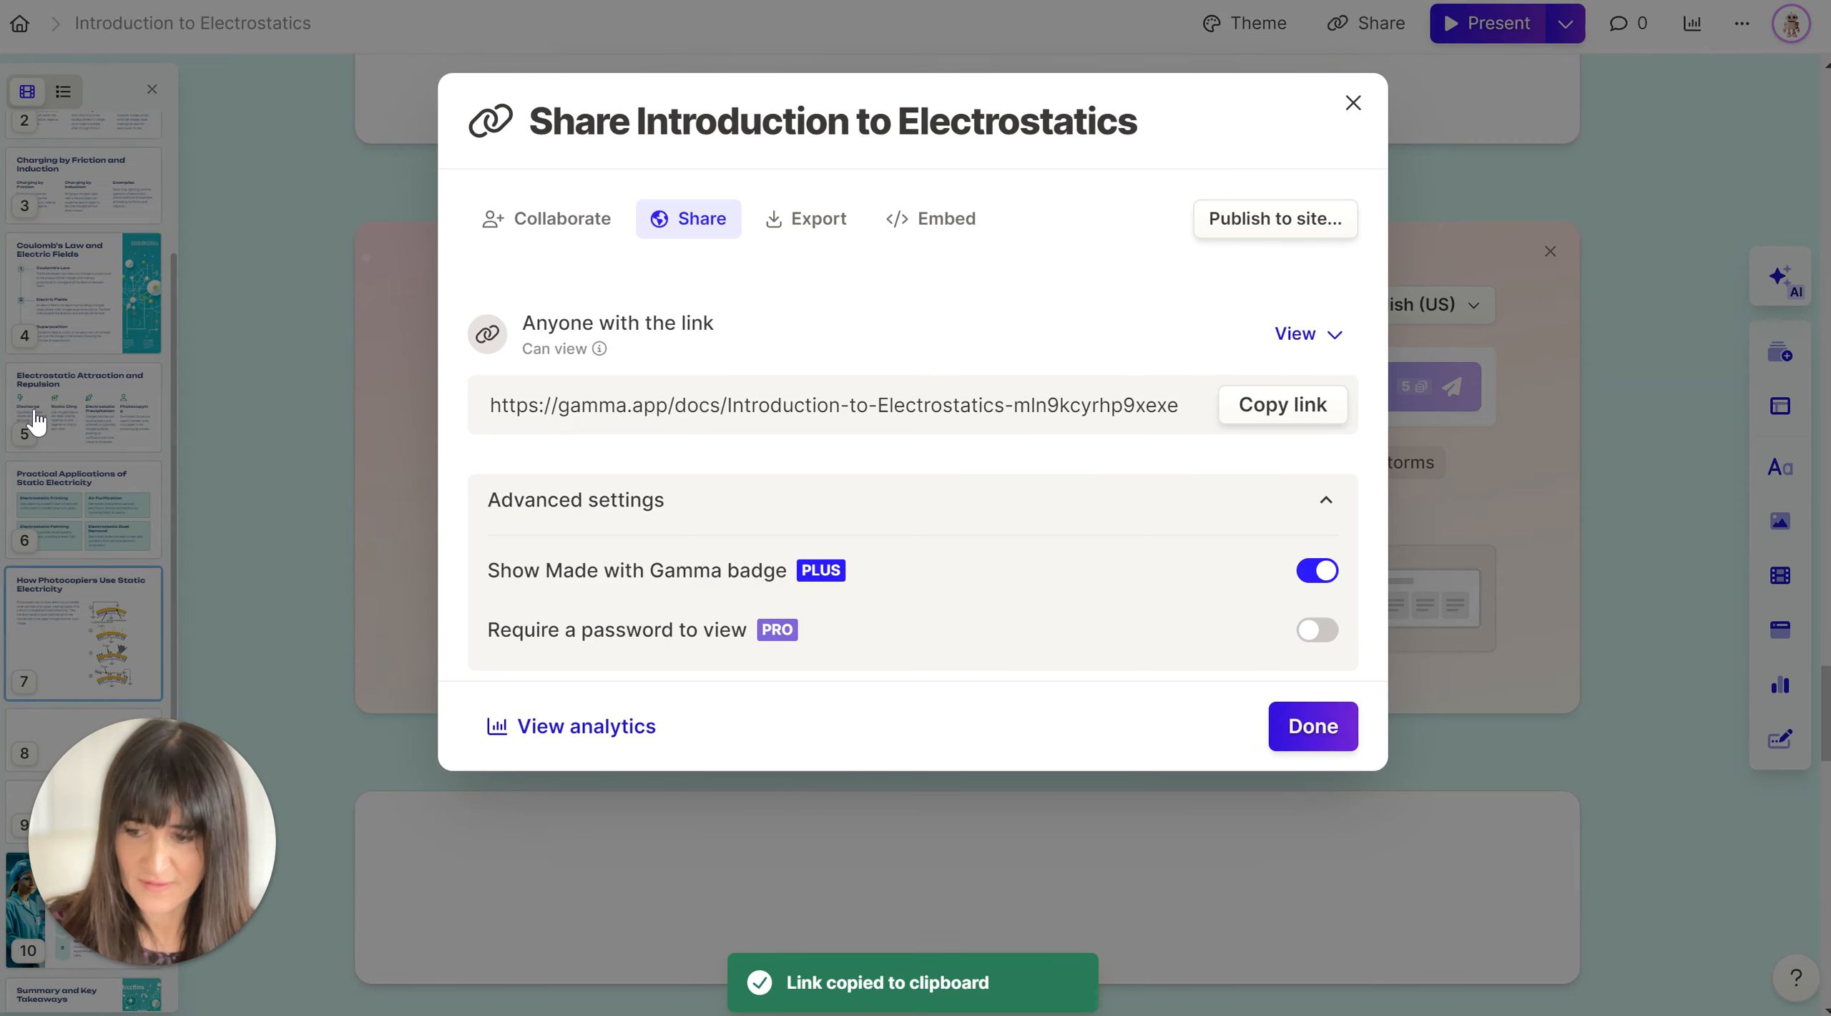
{"action": "left_click", "coordinate": [33, 419]}
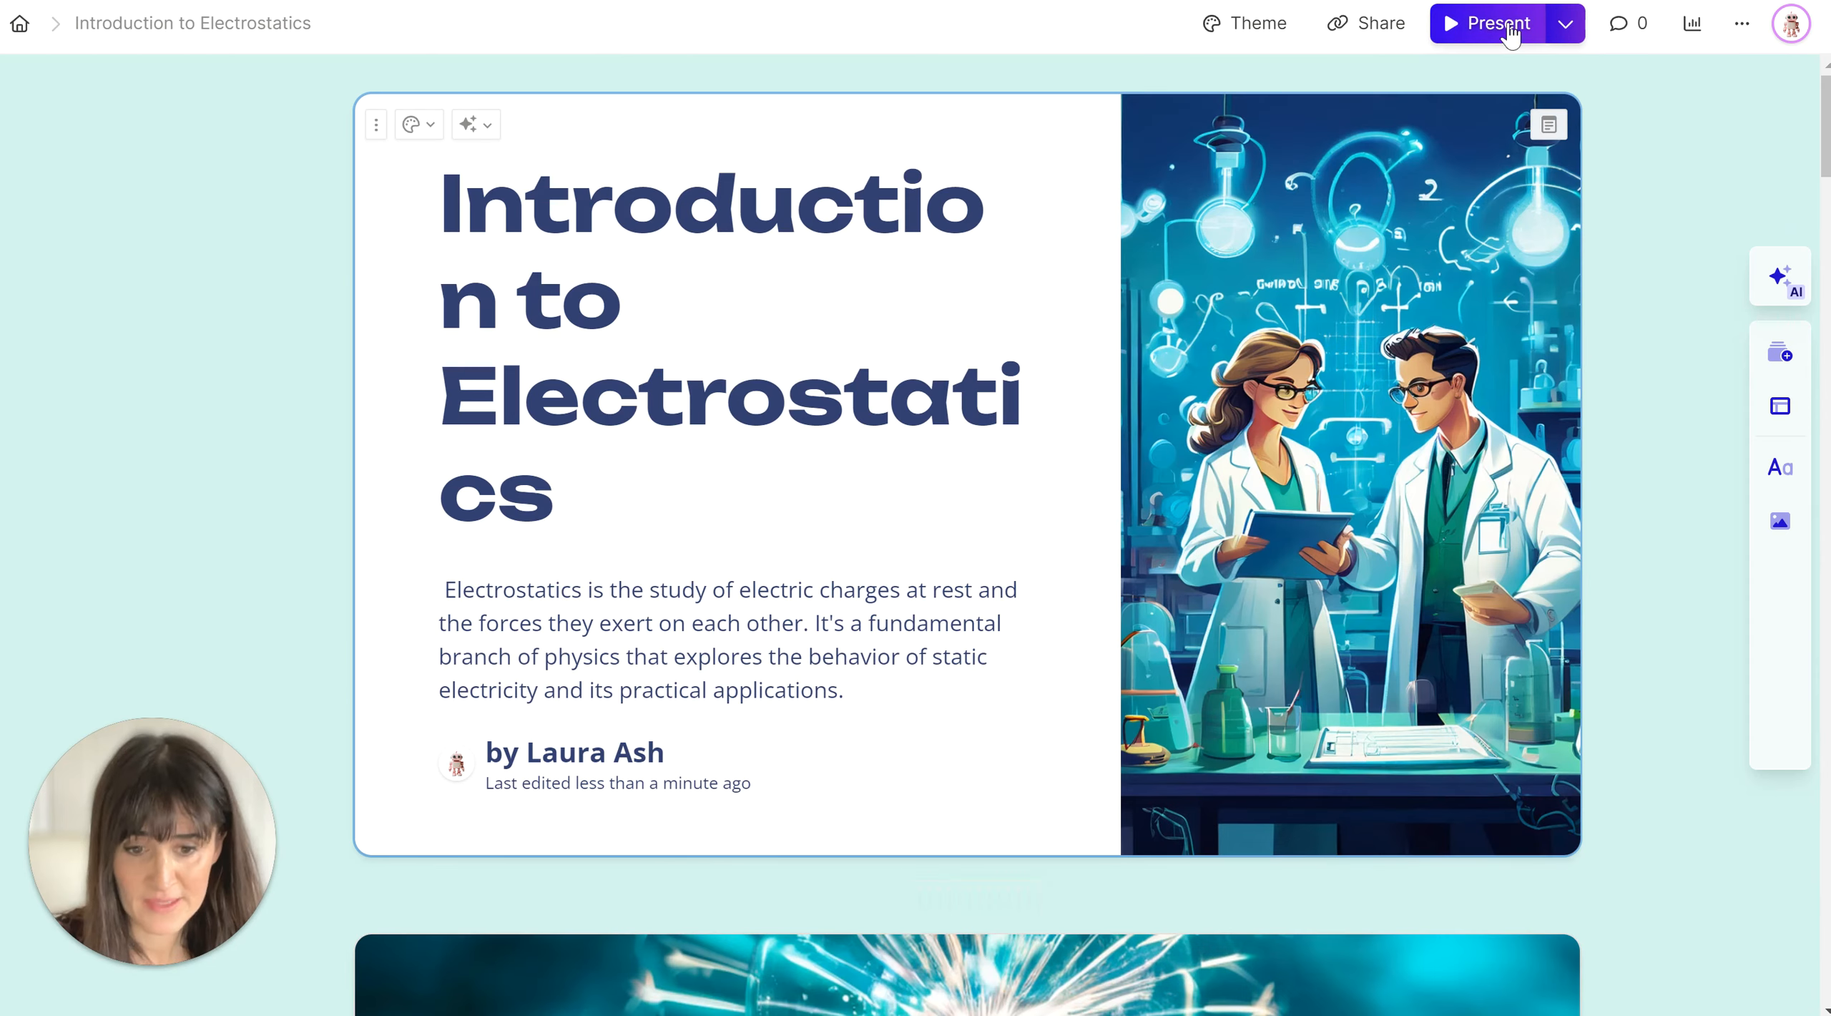
View the presenting options, then open the export options for downloading the presentation as PDF or PowerPoint.
{"action": "left_click", "coordinate": [1562, 30]}
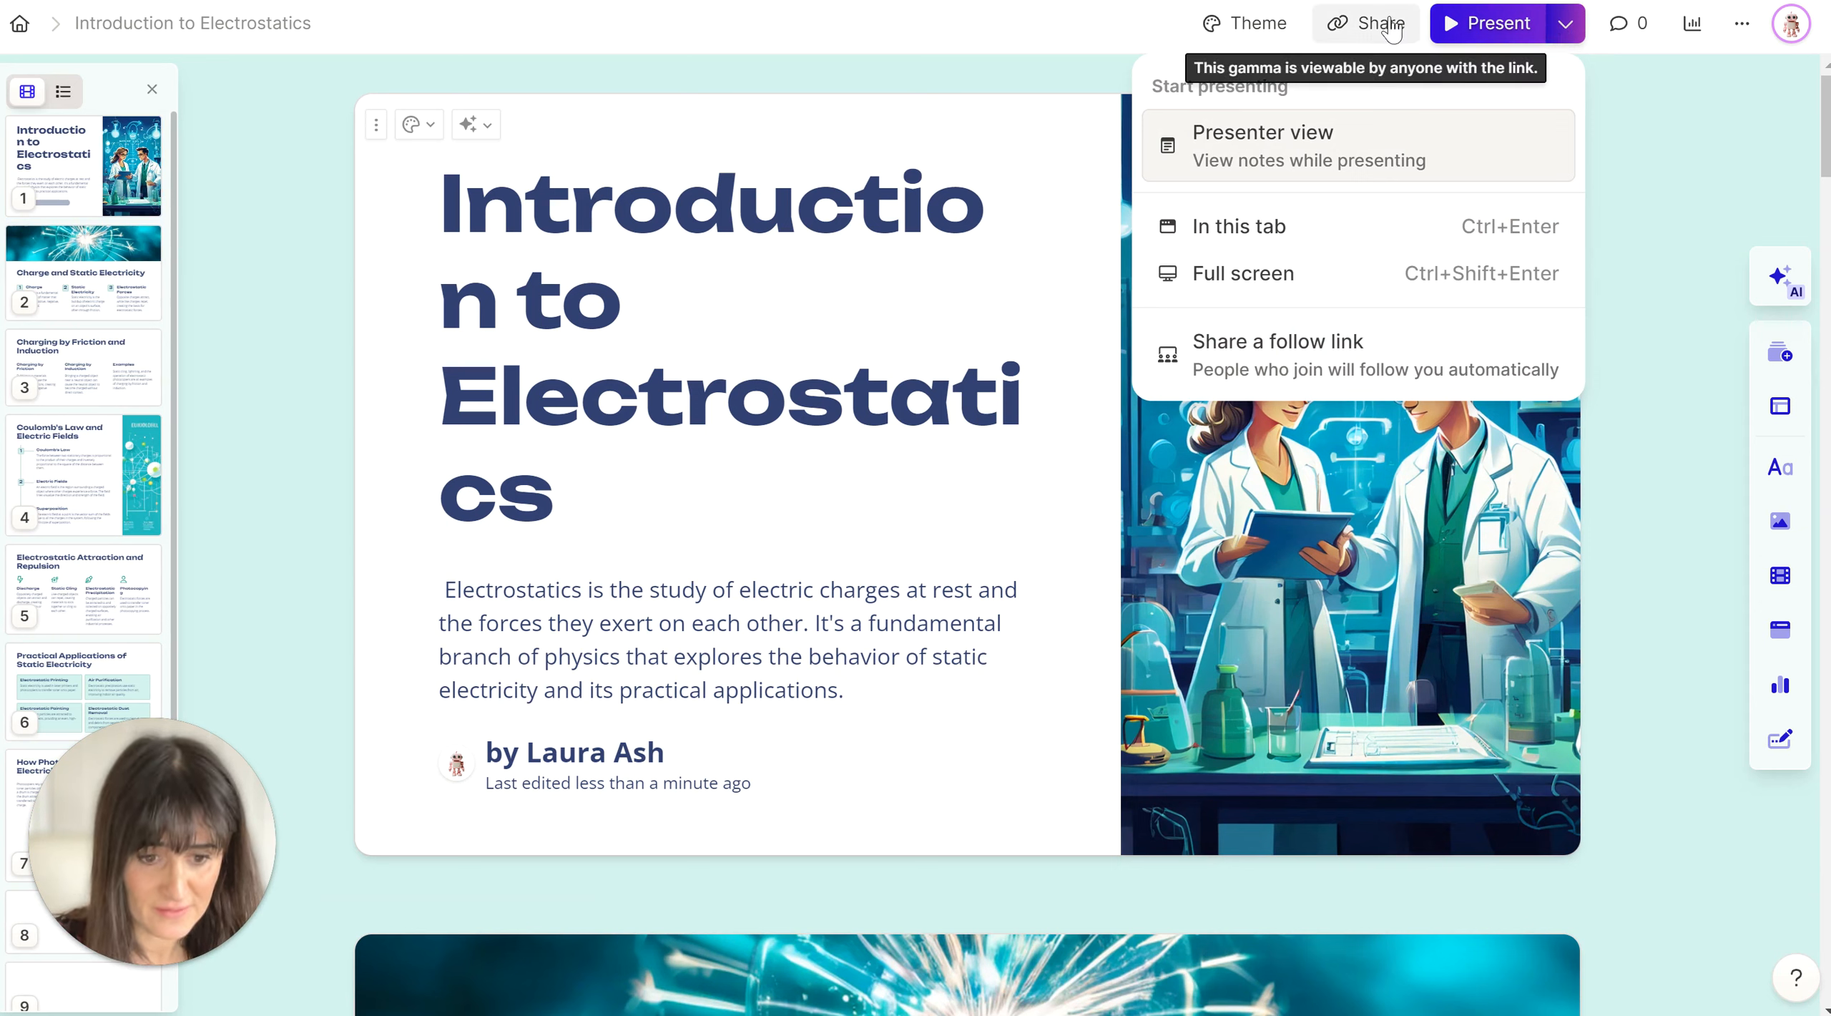
{"action": "left_click", "coordinate": [1742, 23]}
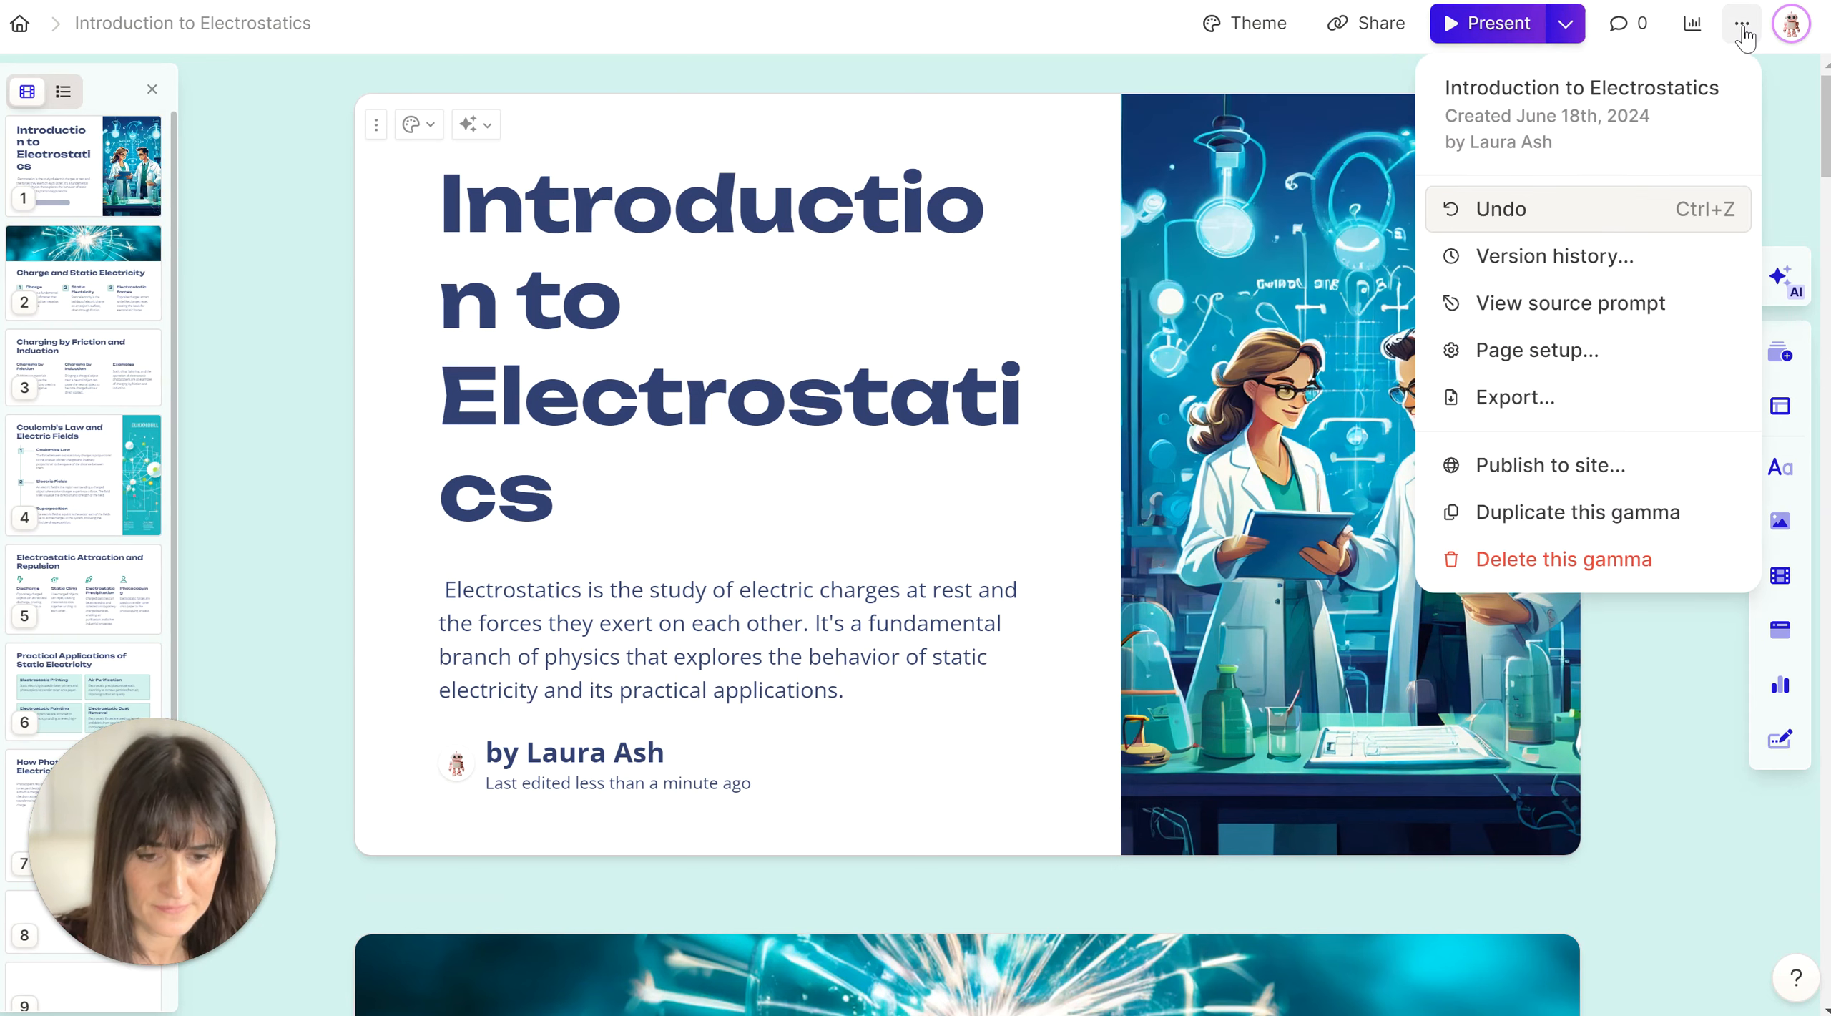
{"action": "left_click", "coordinate": [1534, 404]}
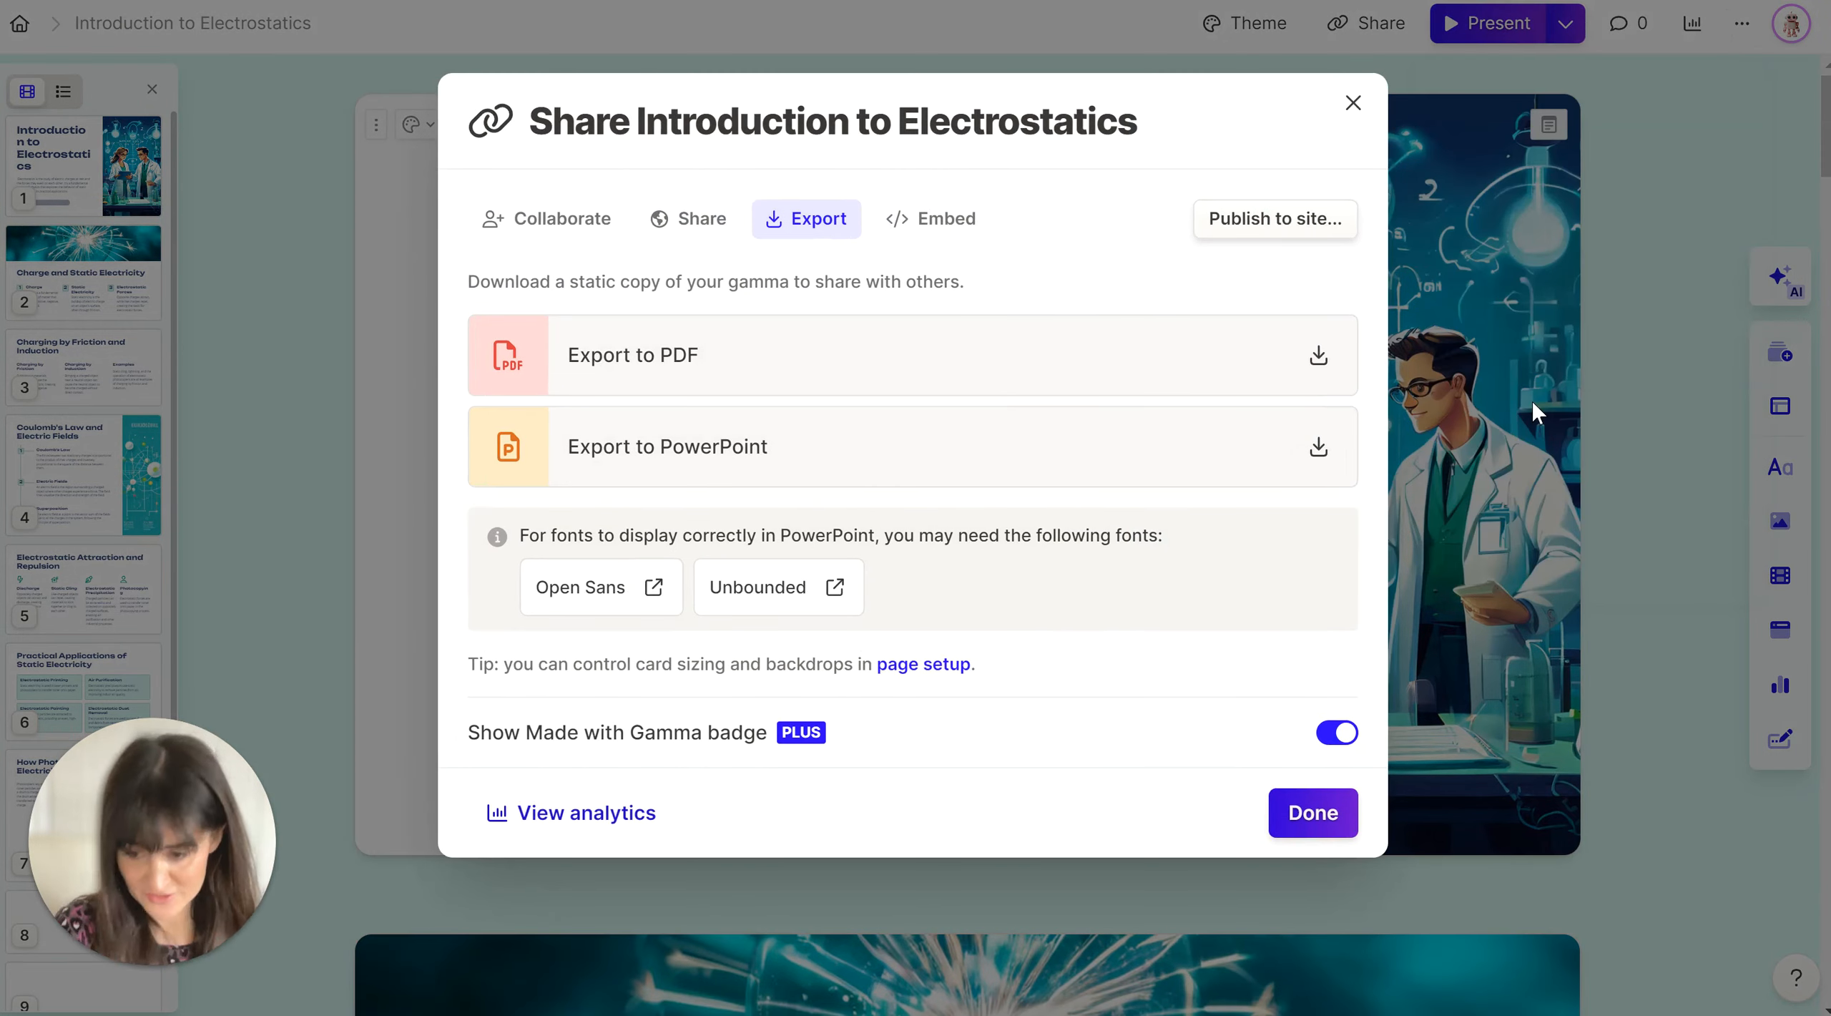